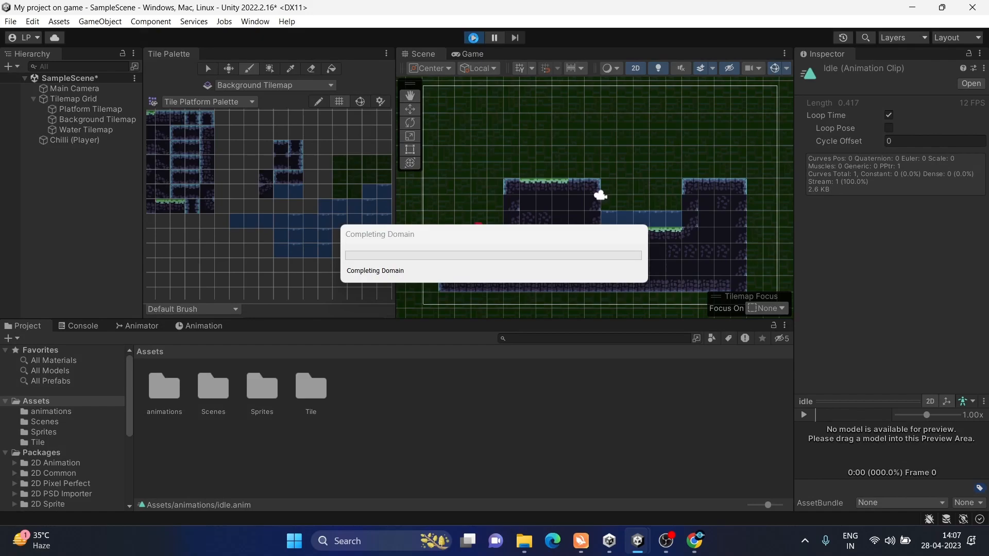
Exit play mode and open the SPA_Player_Ginger sprite sheet from the Sprites folder in a maximized Sprite Editor.
click(473, 38)
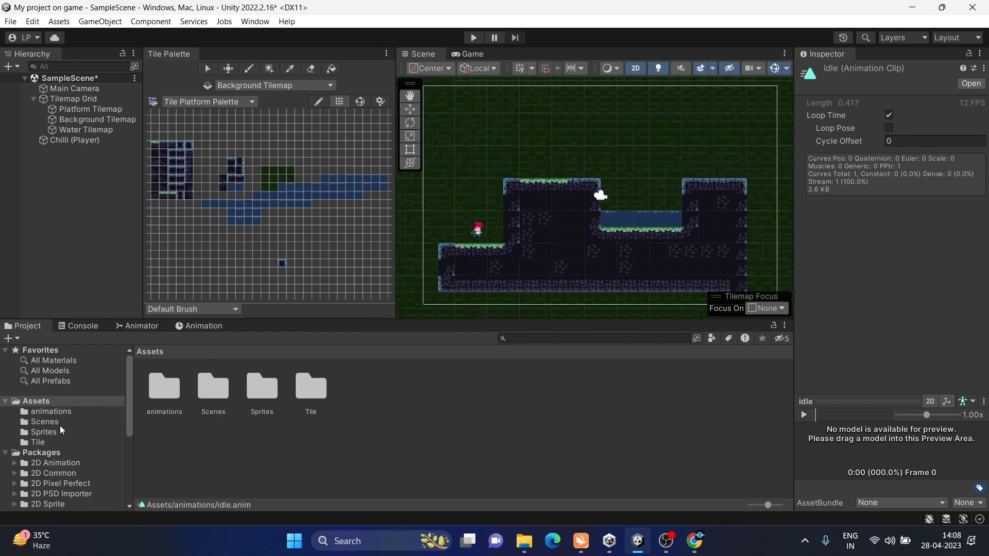
click(48, 432)
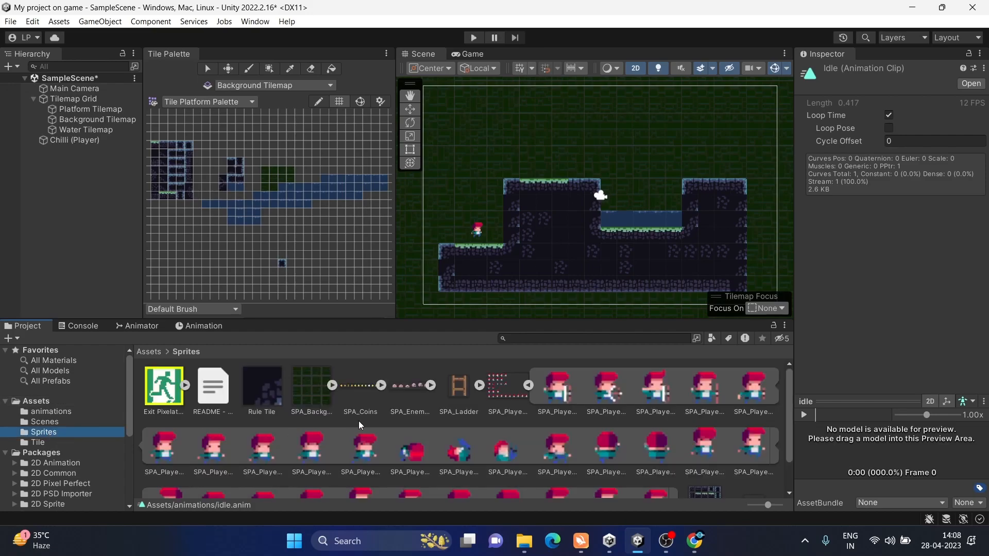
click(511, 384)
click(943, 208)
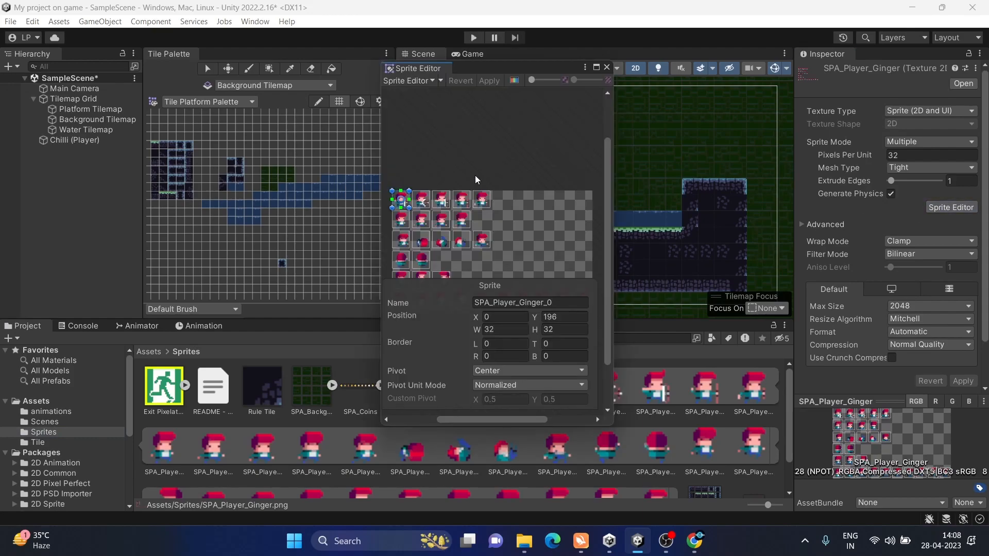
key(shift+space)
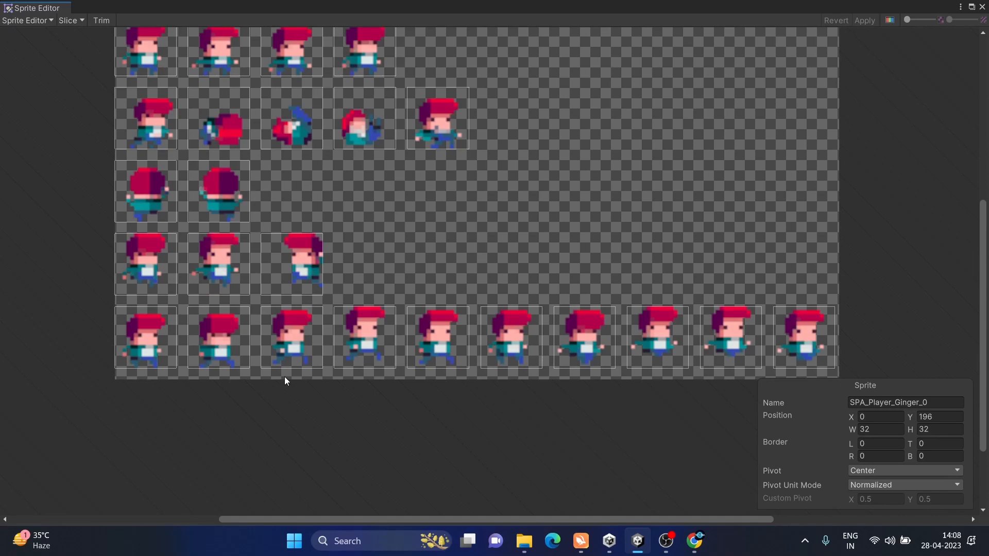
Examine the running frames in the sprite sheet's last row to identify their sprite names, and close the Sprite Editor.
click(145, 345)
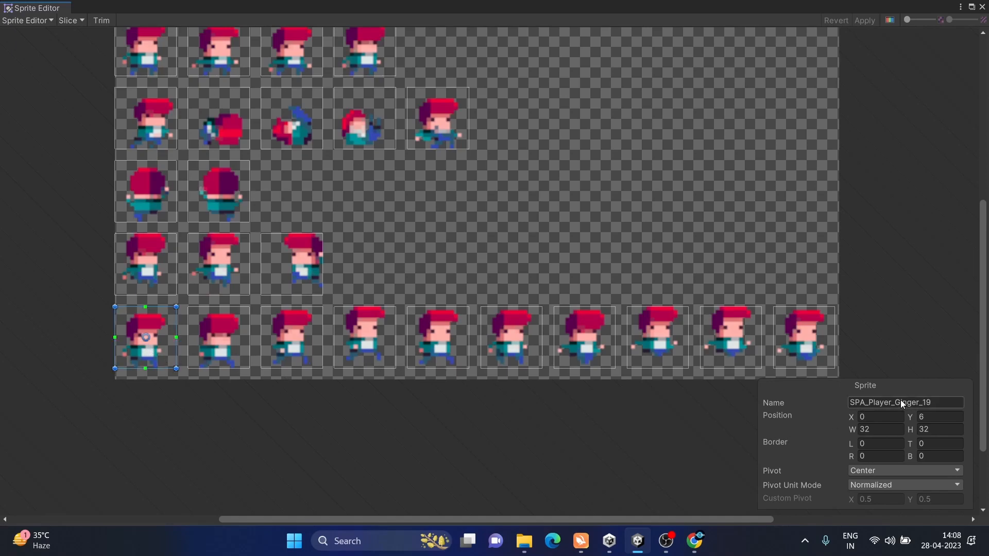
click(796, 345)
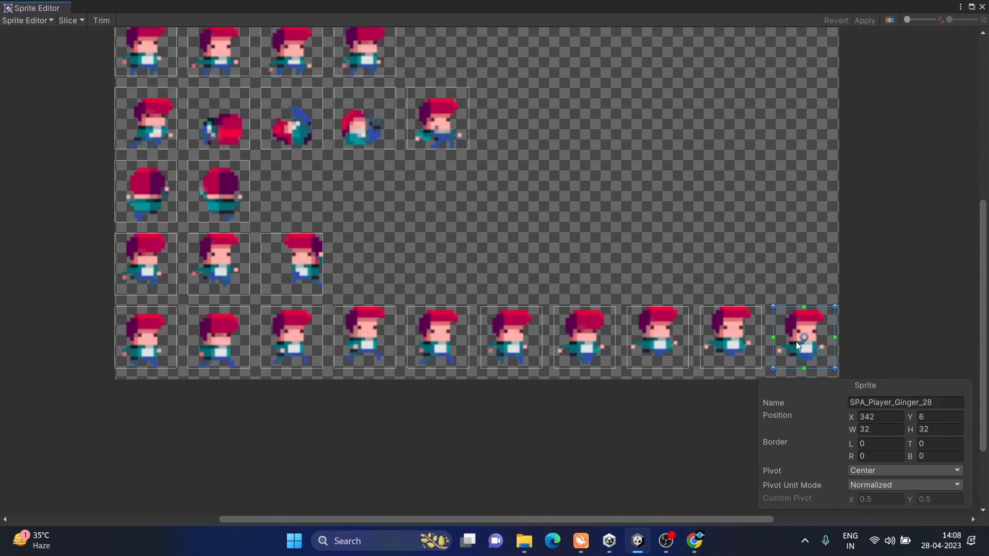
click(146, 332)
click(199, 339)
click(301, 345)
click(361, 346)
click(460, 328)
click(532, 331)
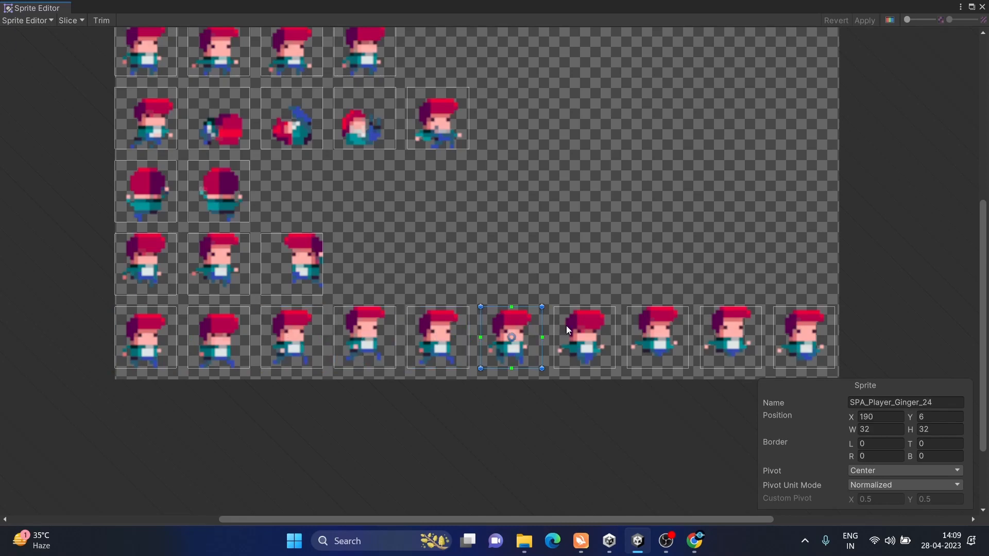
click(982, 8)
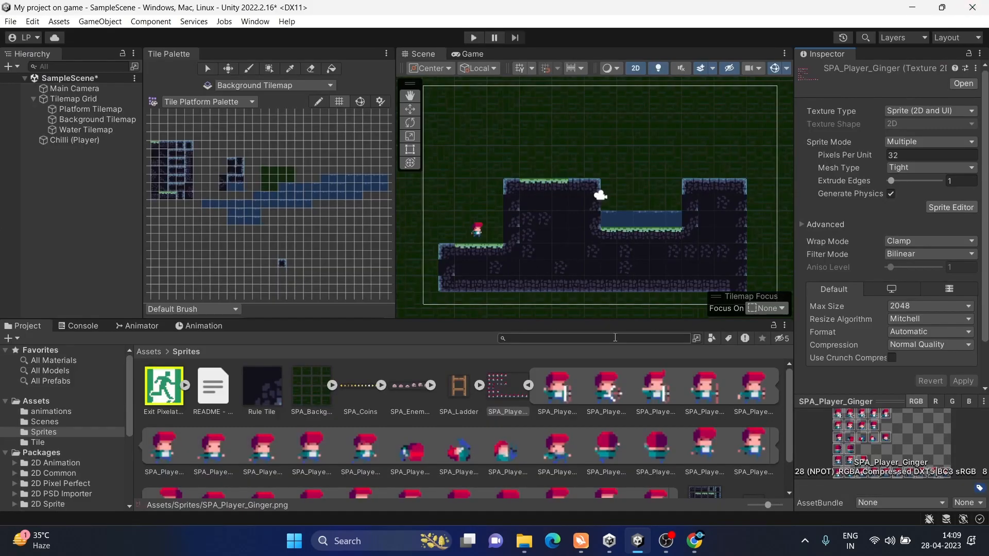
Create an animation clip named Running from the ten running sprites, SPA_Player_Ginger_19 to SPA_Player_Ginger_28.
drag(787, 381, 787, 415)
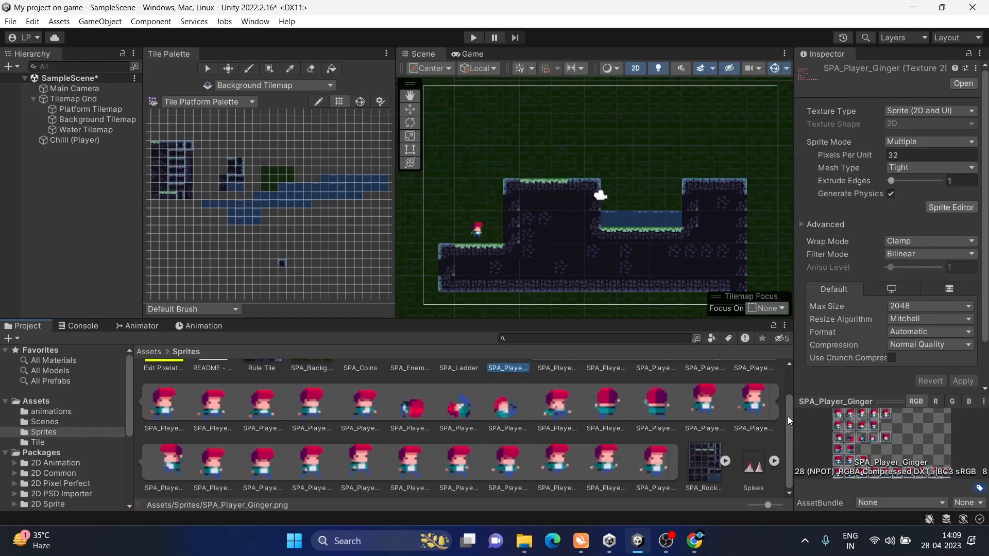
click(655, 461)
shift+click(213, 461)
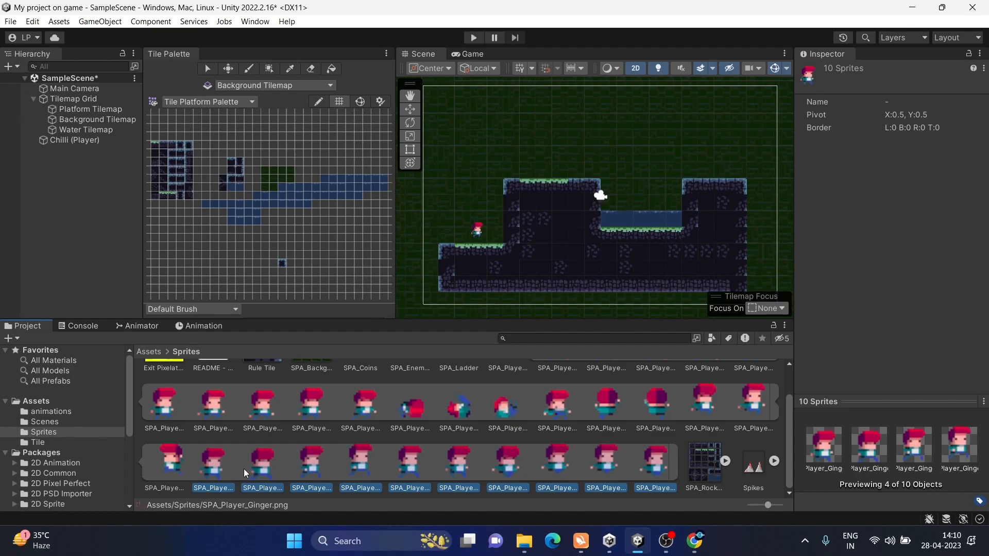
right_click(267, 463)
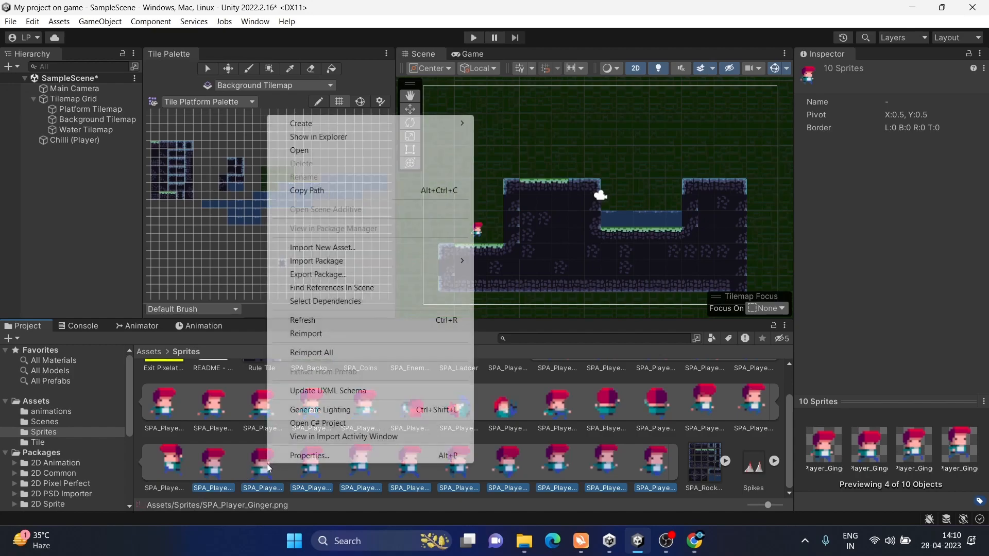
mouse_move(305, 132)
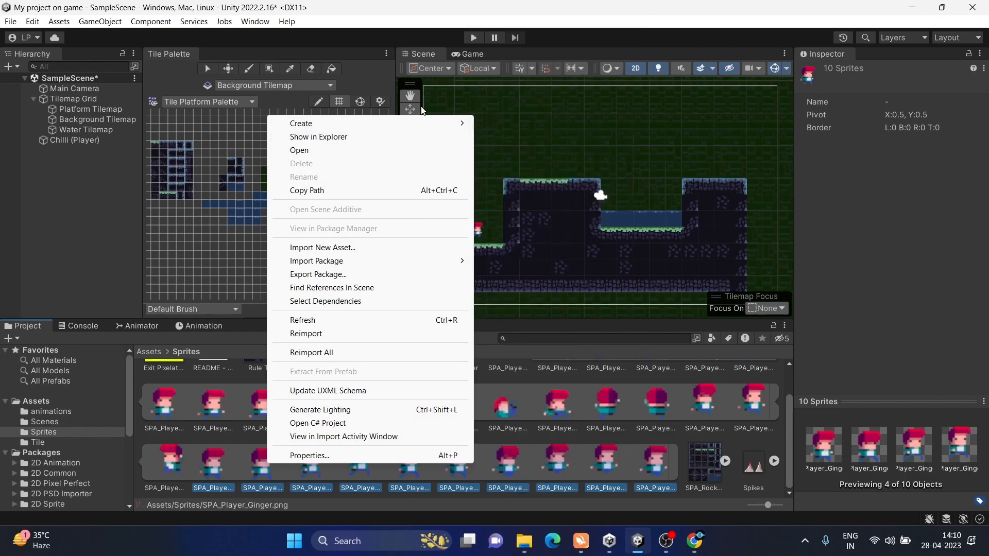
mouse_move(463, 123)
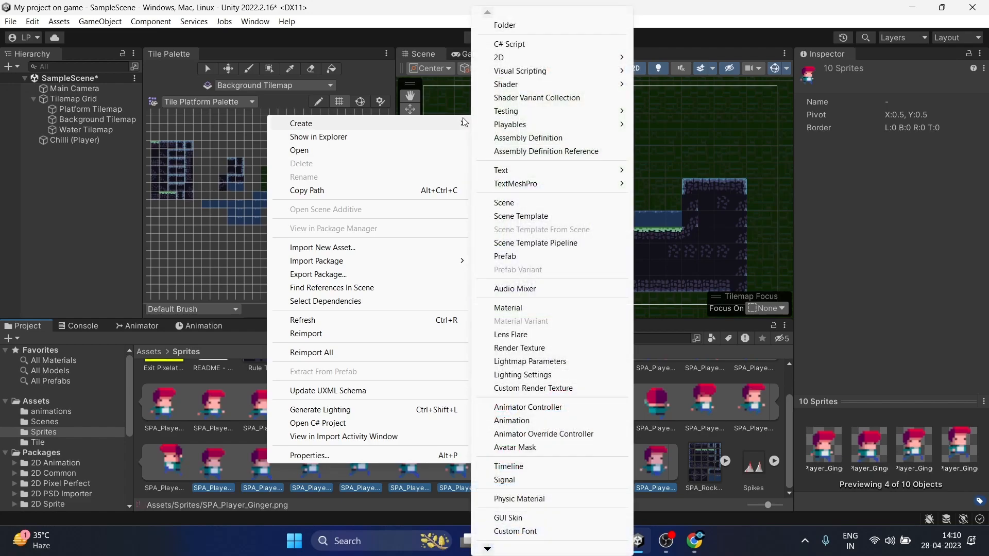
click(518, 421)
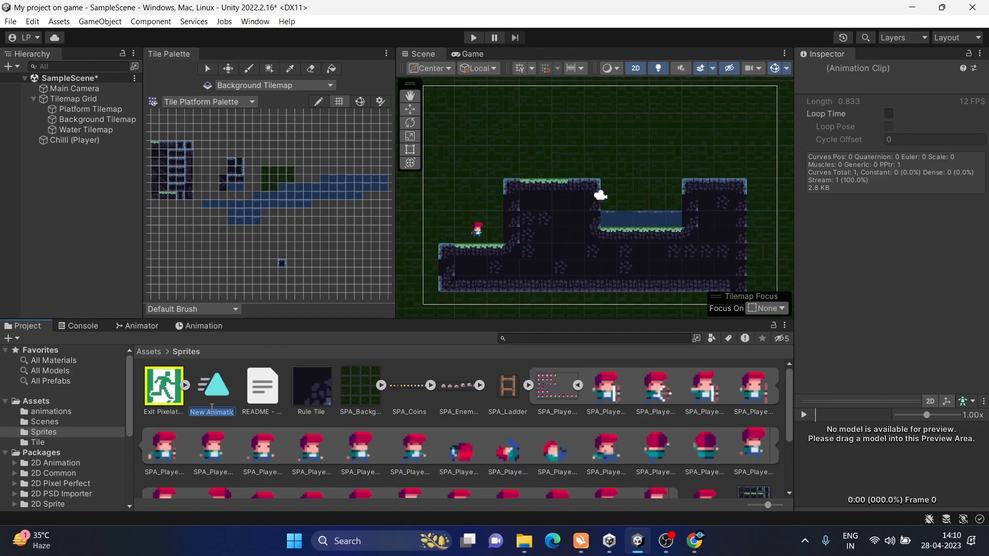
text(Running)
key(Return)
Move the Running clip into the animations folder and add it as a state below idle in the player animator controller.
drag(26, 415, 45, 412)
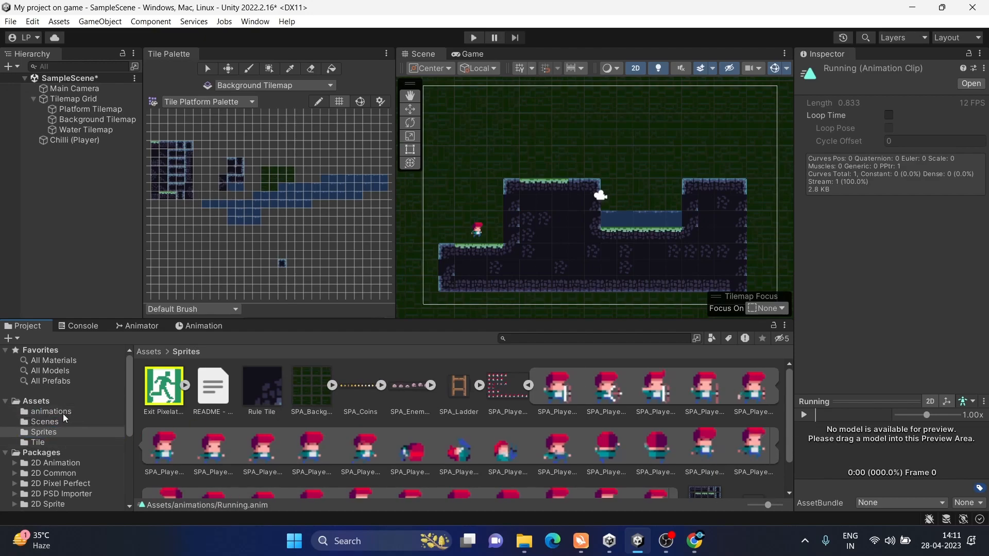
click(63, 413)
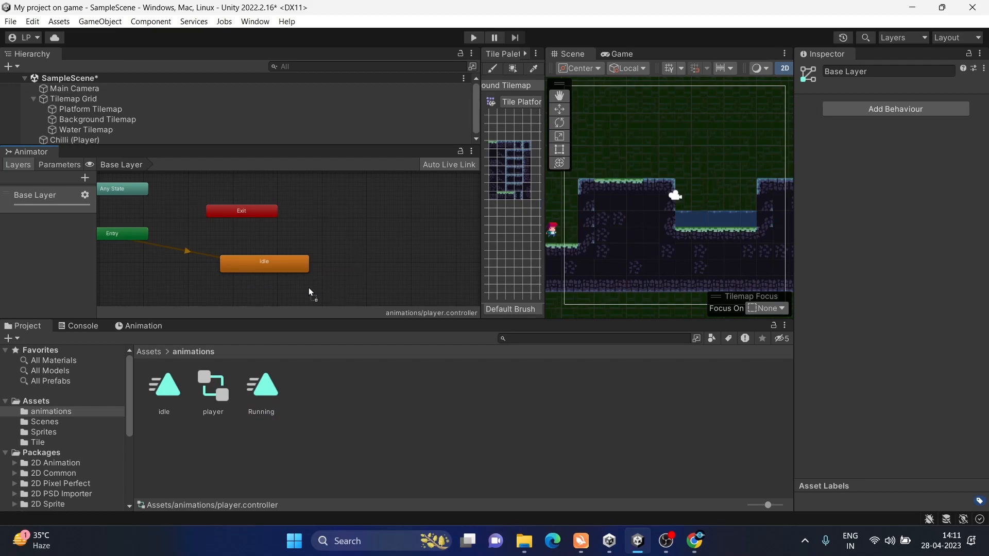
drag(309, 288, 294, 288)
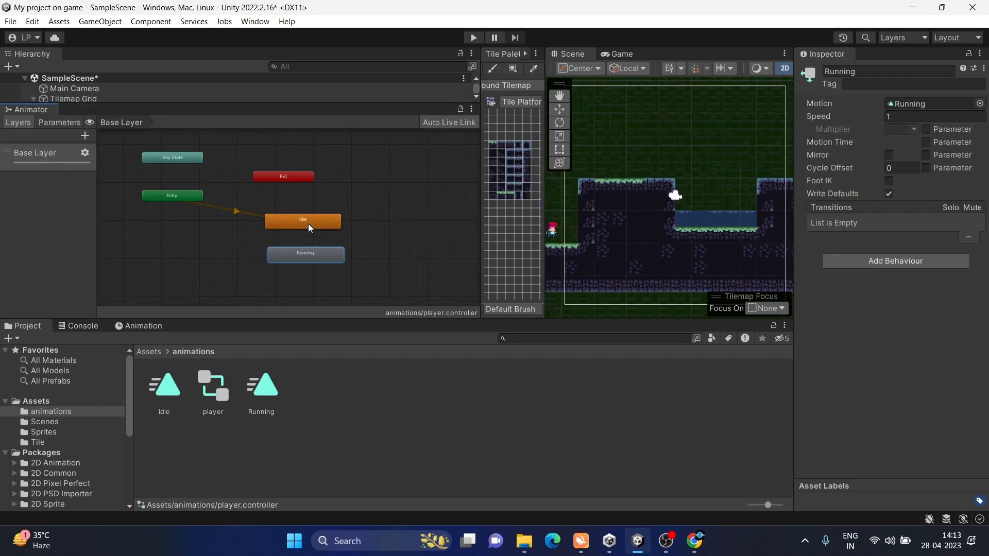
Create a transition from the Running state to the idle state in the animator's Base Layer.
click(309, 225)
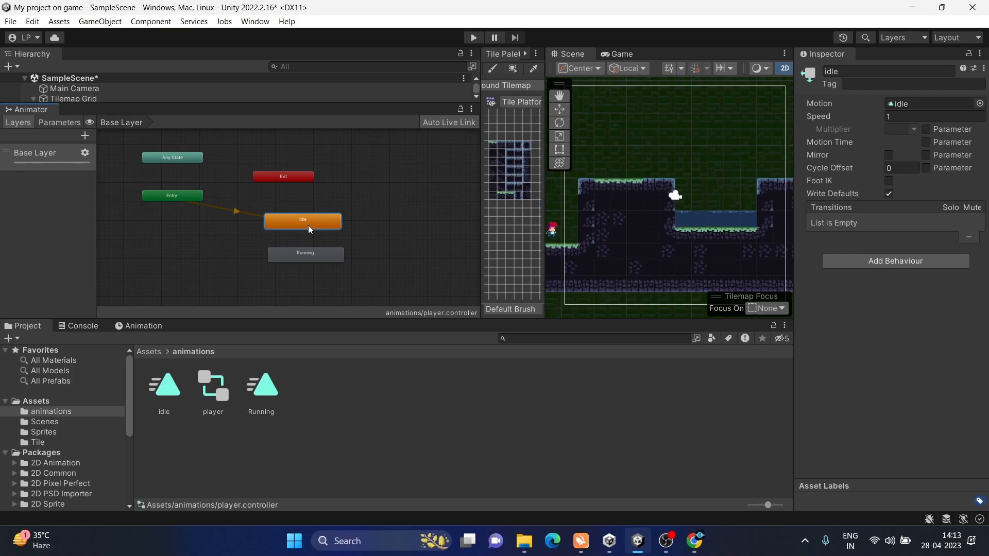
click(311, 256)
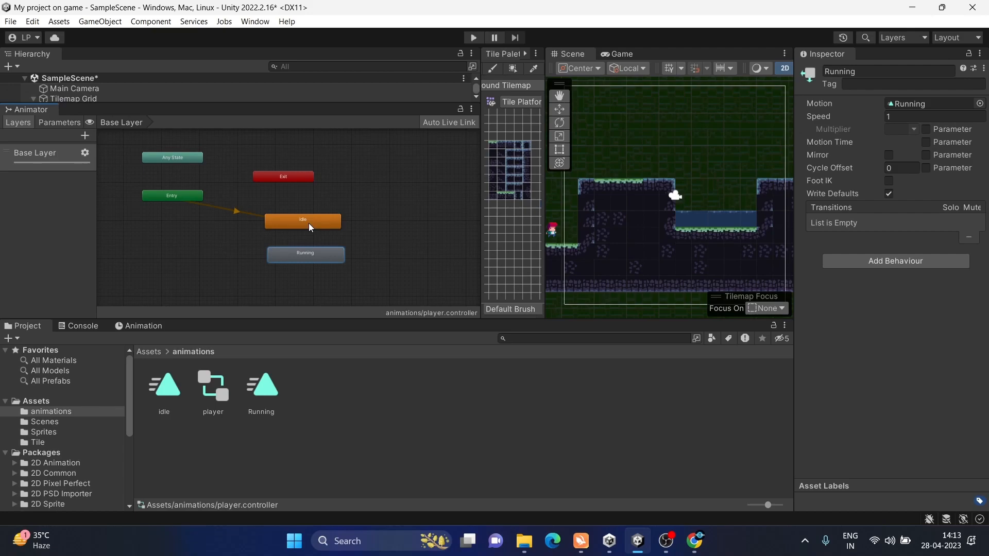
right_click(315, 254)
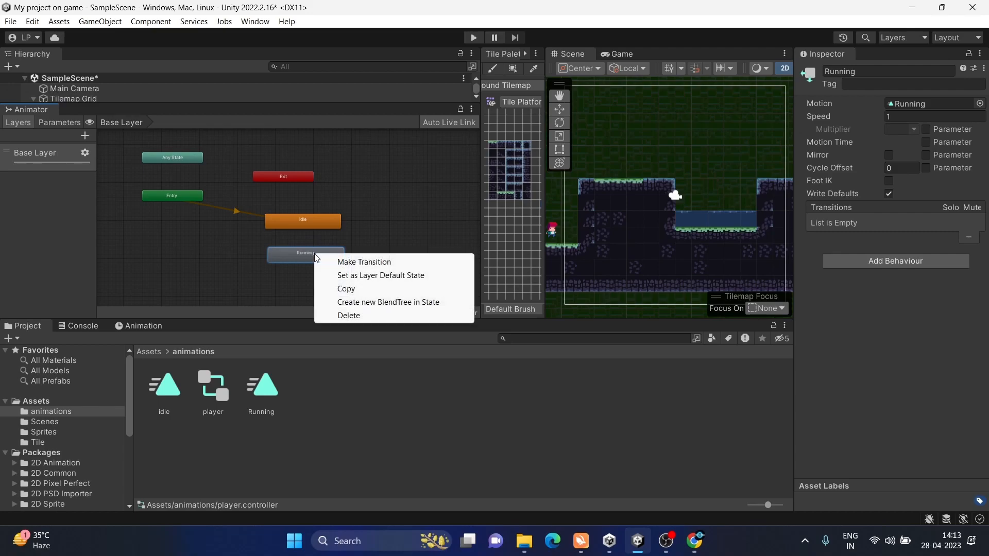
click(337, 262)
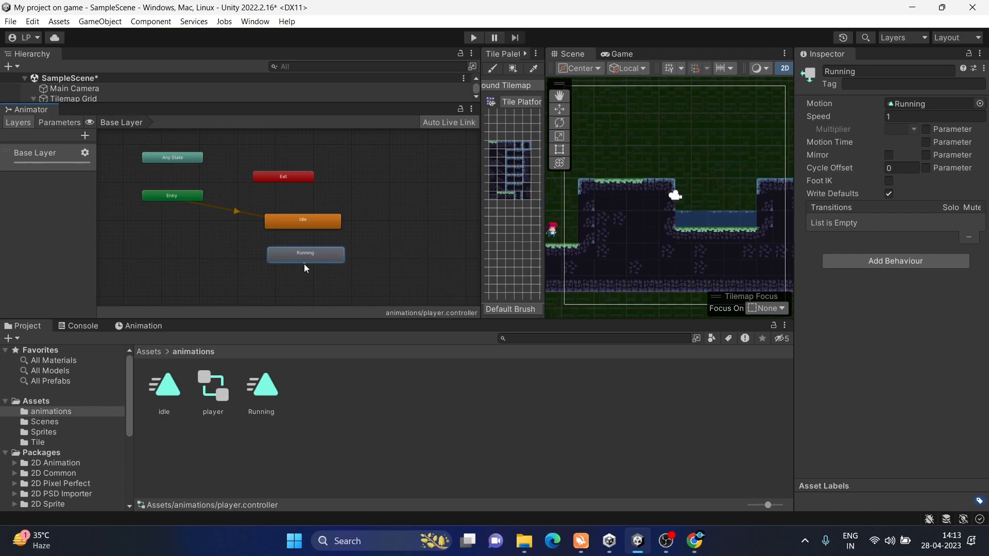
click(297, 224)
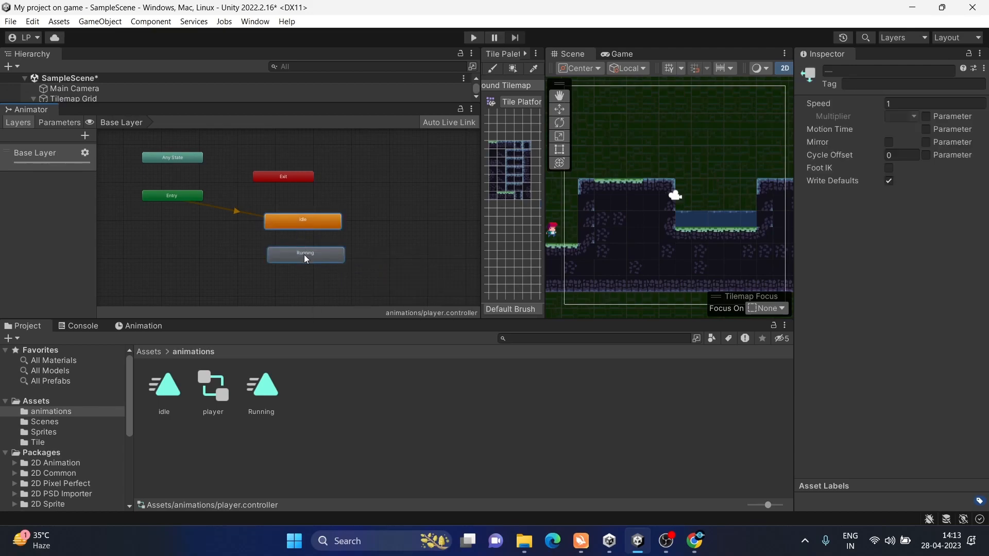
click(317, 215)
click(366, 195)
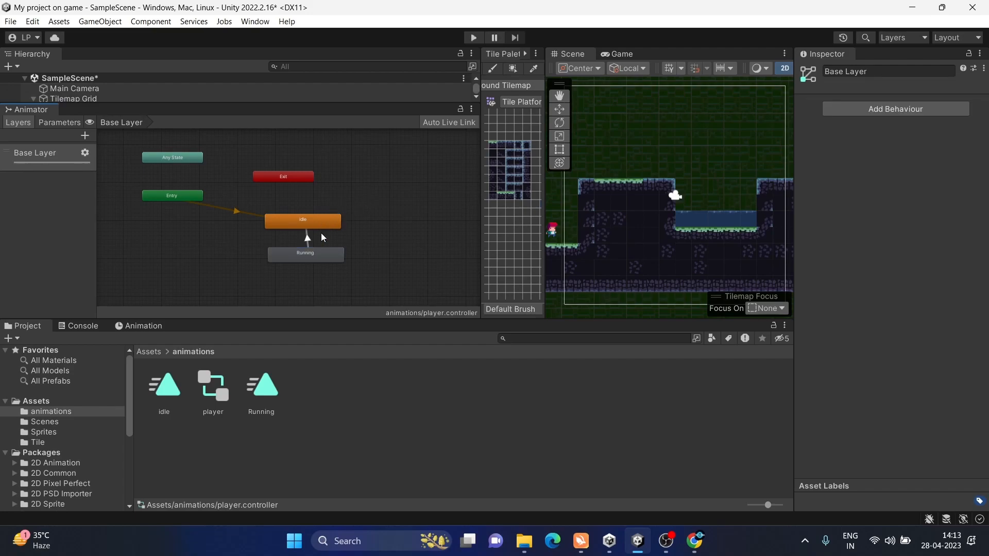
Set the Running -> idle transition's duration and exit time to 0 and disable Has Exit Time.
scroll(321, 235, up, 3)
click(314, 219)
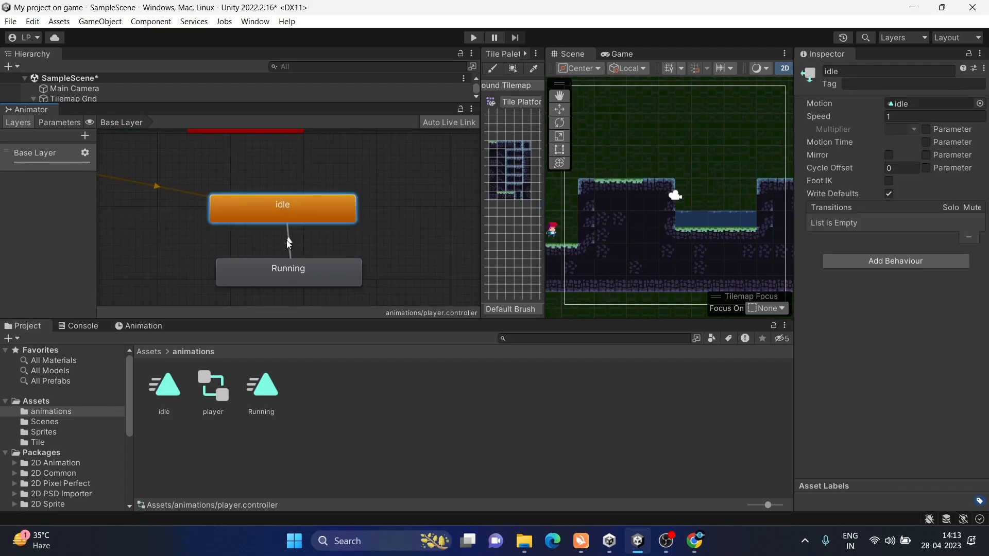
click(288, 241)
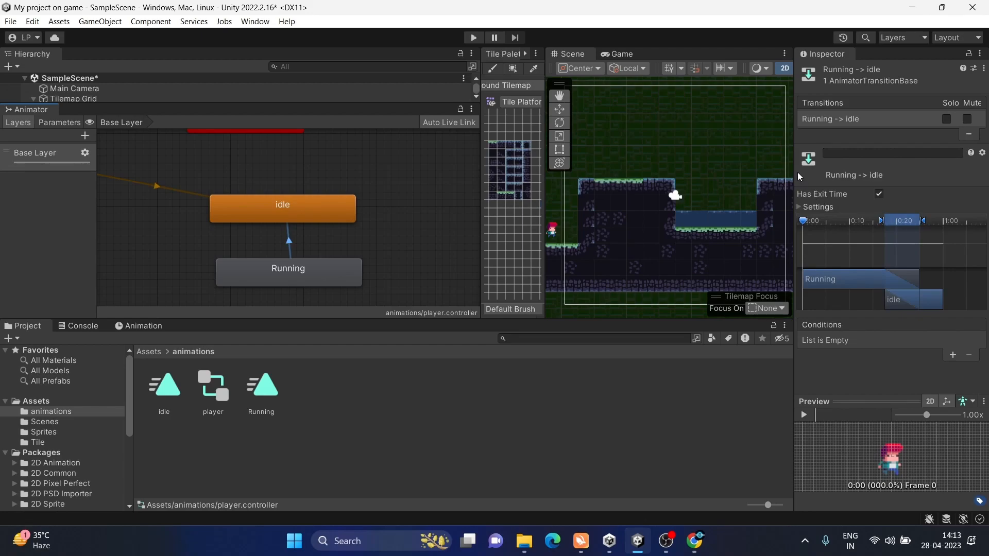
drag(795, 177, 669, 179)
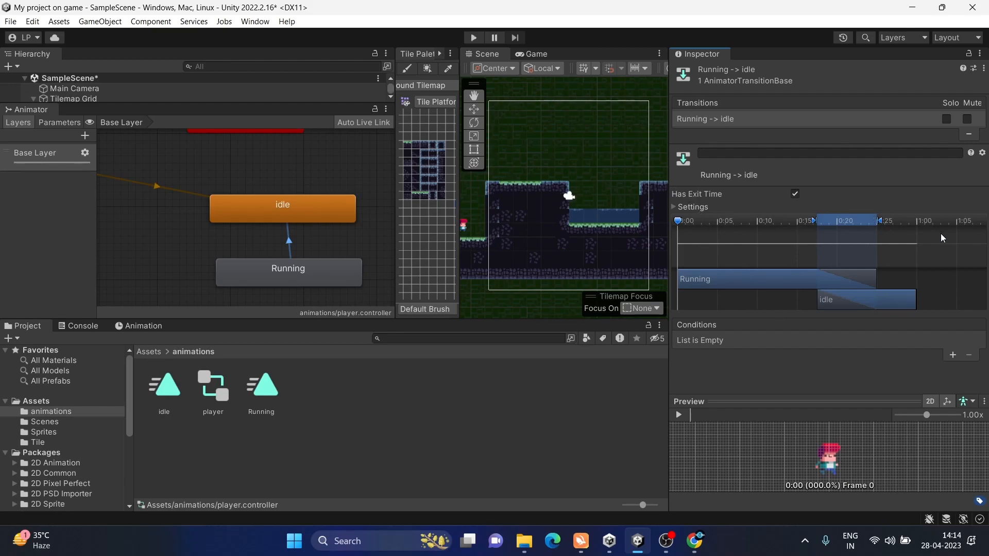
click(696, 205)
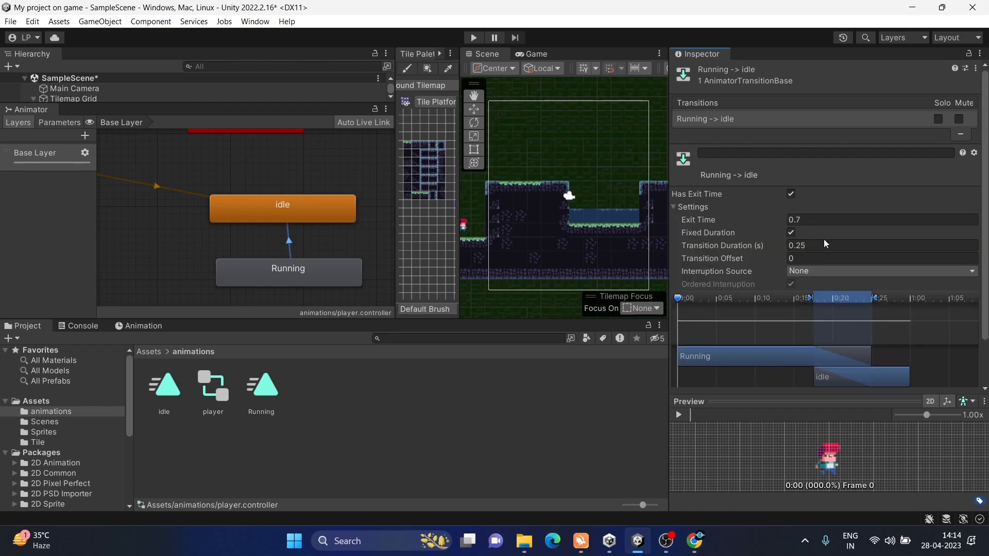
drag(764, 245, 664, 248)
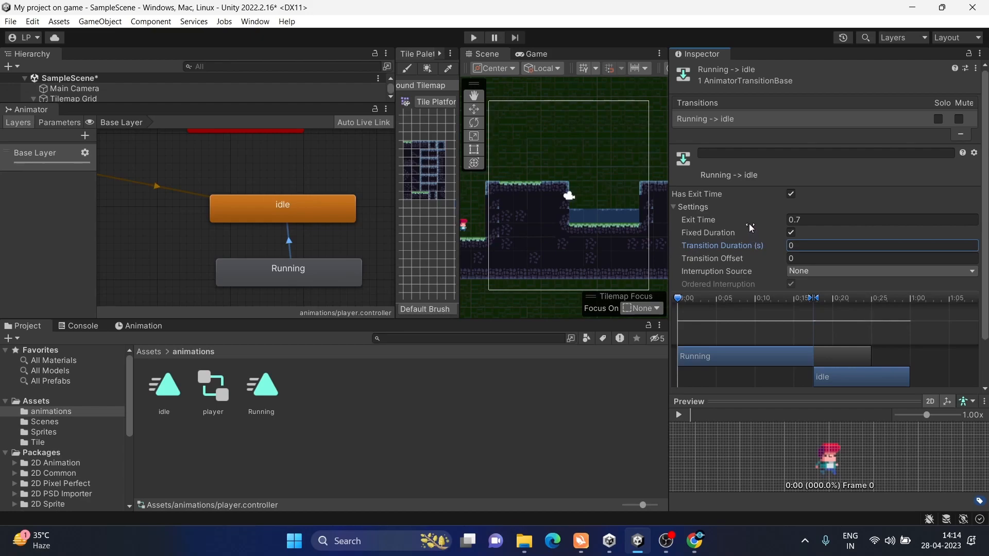
drag(747, 219, 620, 224)
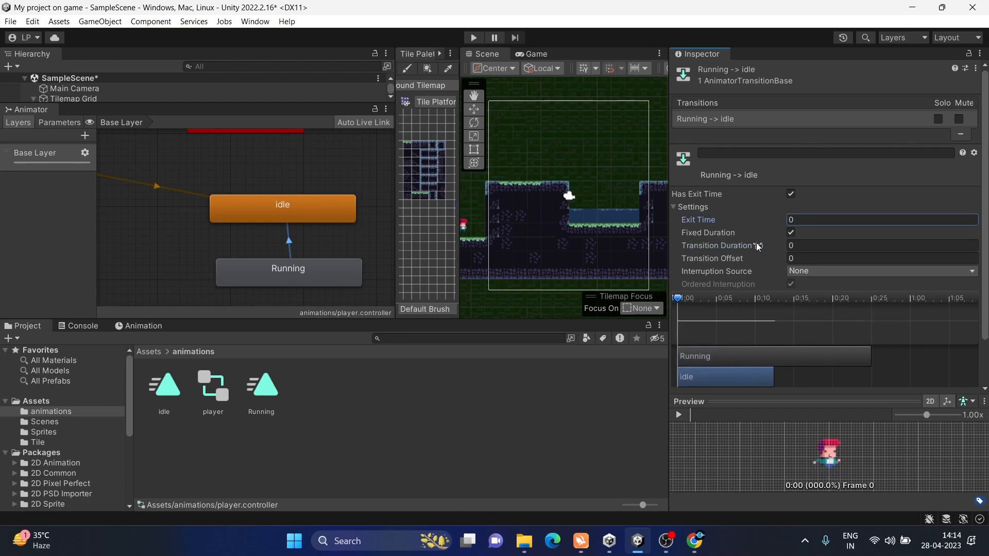
click(791, 195)
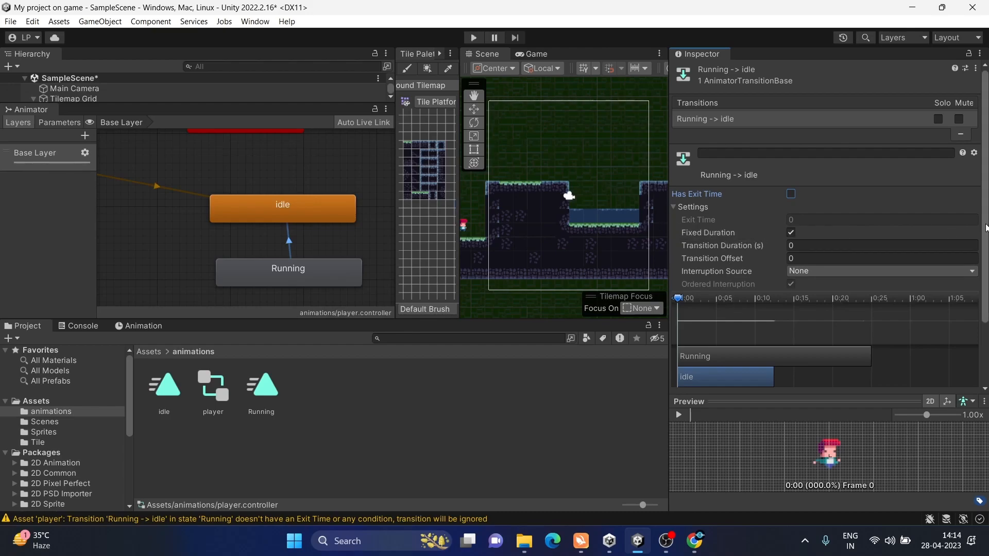
scroll(984, 231, down, 3)
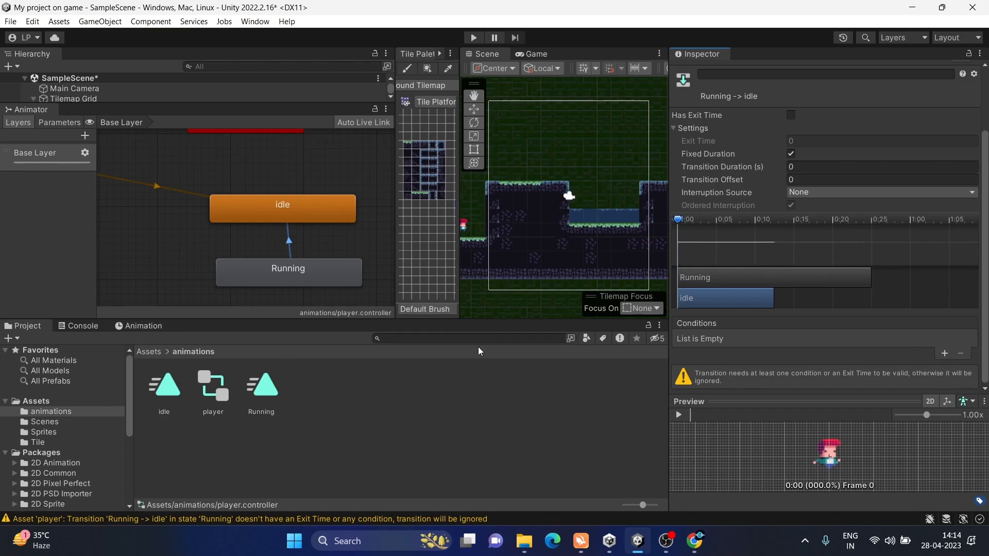
Add a Bool parameter named IsRunning to the player's animator controller.
click(66, 123)
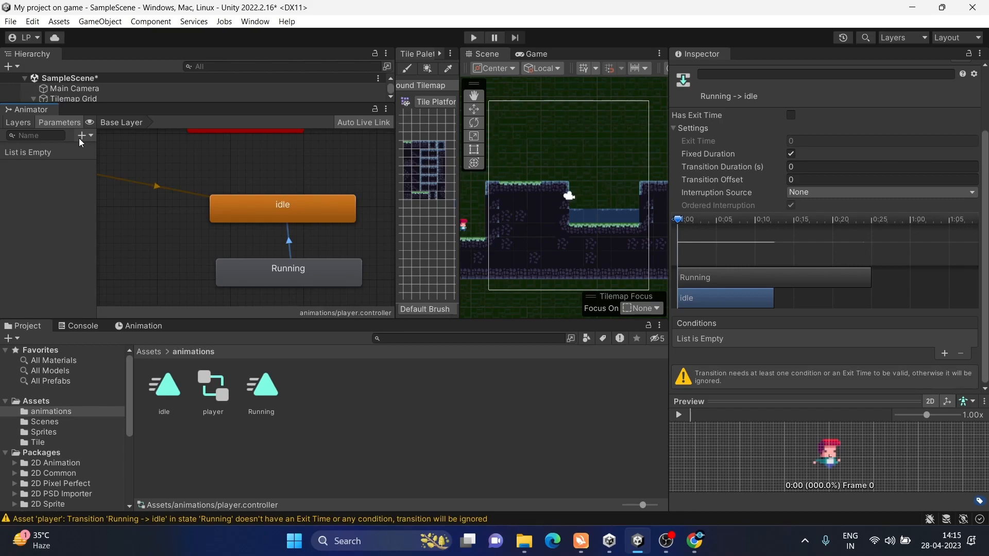
click(80, 136)
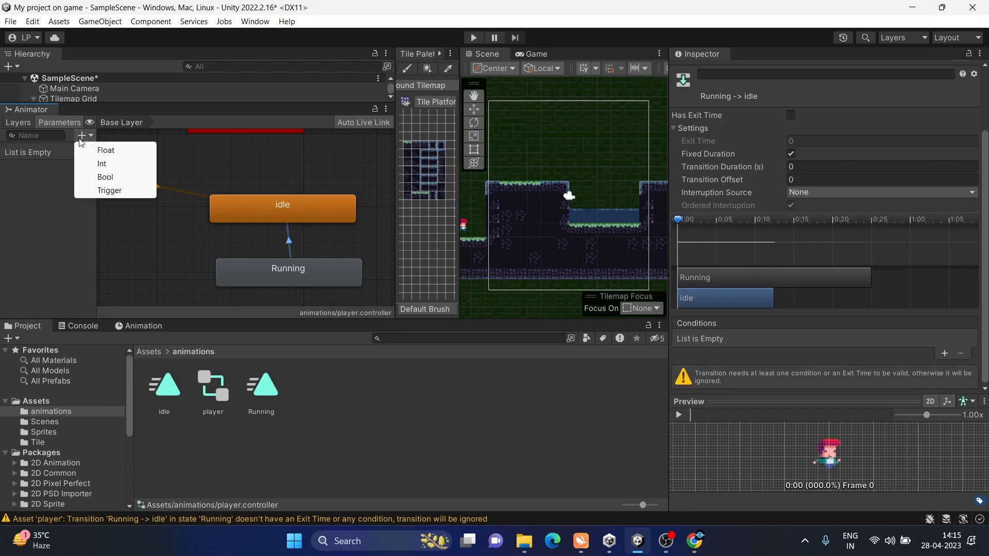
click(98, 178)
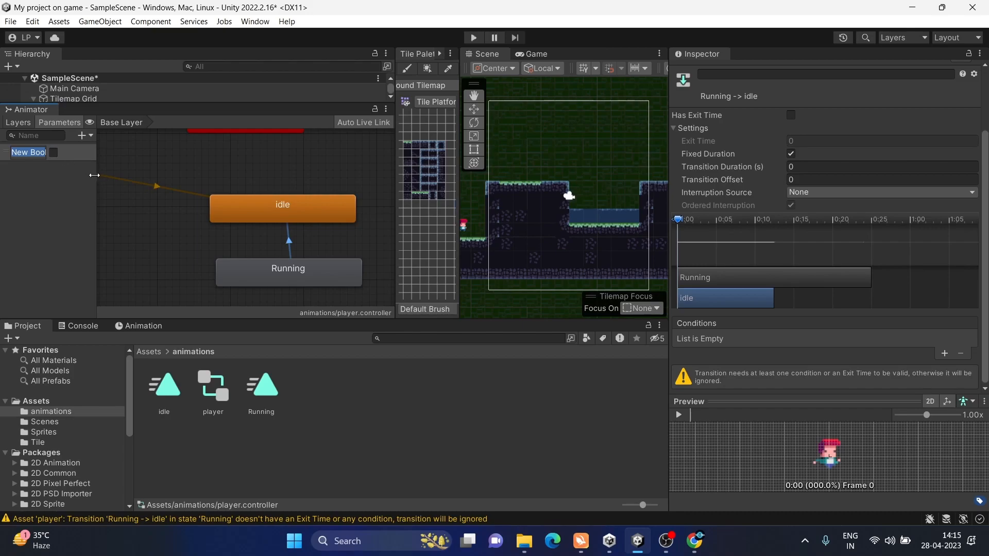
drag(94, 175, 214, 185)
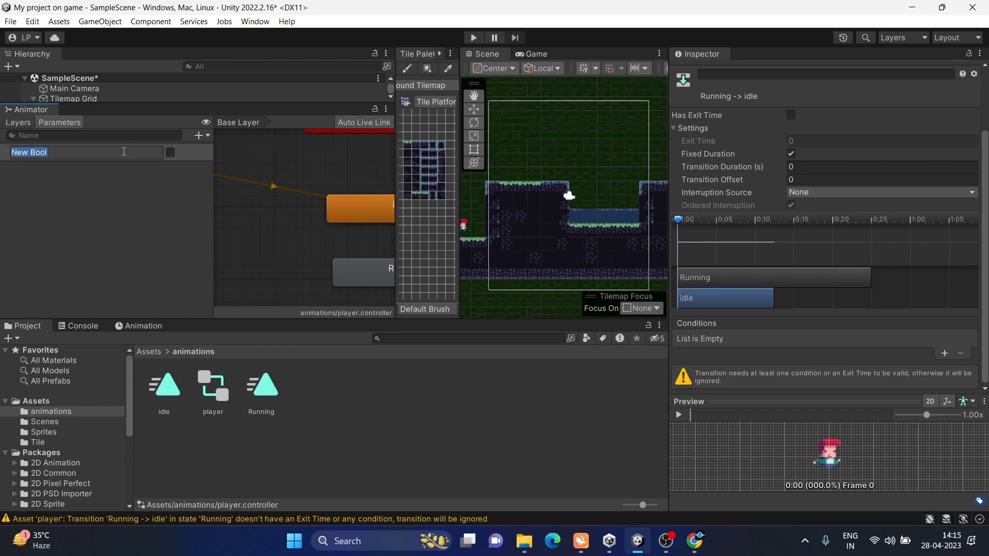
text(IsRunning)
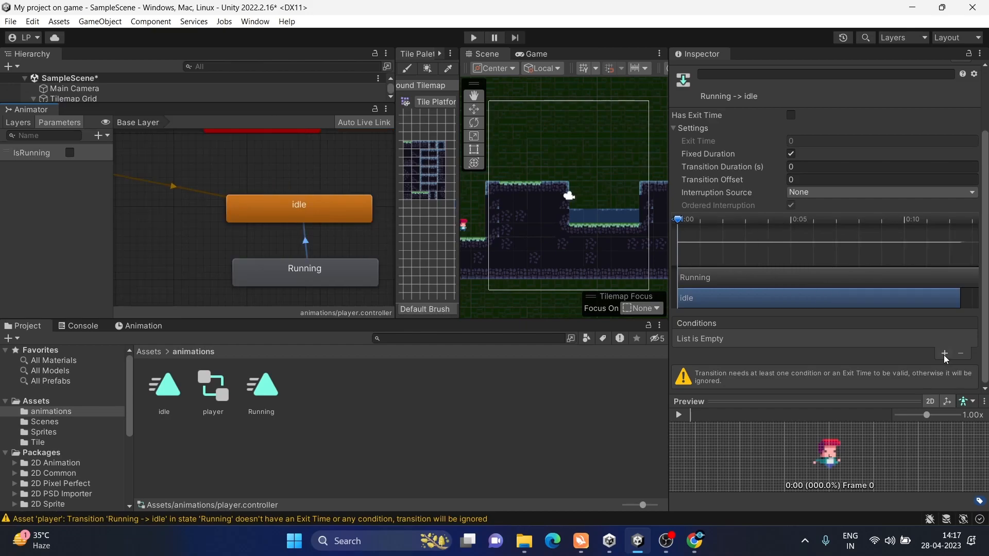
Add a condition to the Running -> idle transition that requires IsRunning to be false.
click(945, 354)
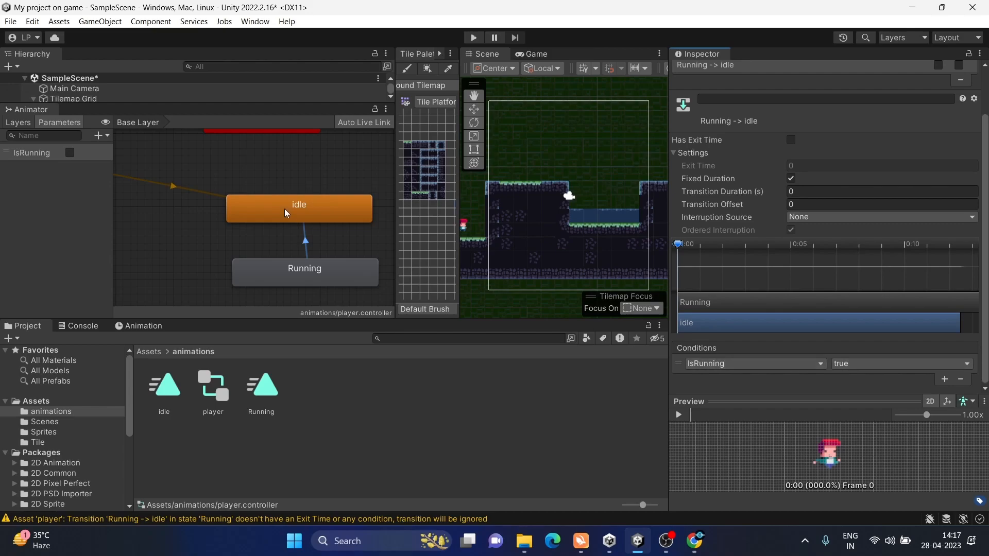
click(866, 364)
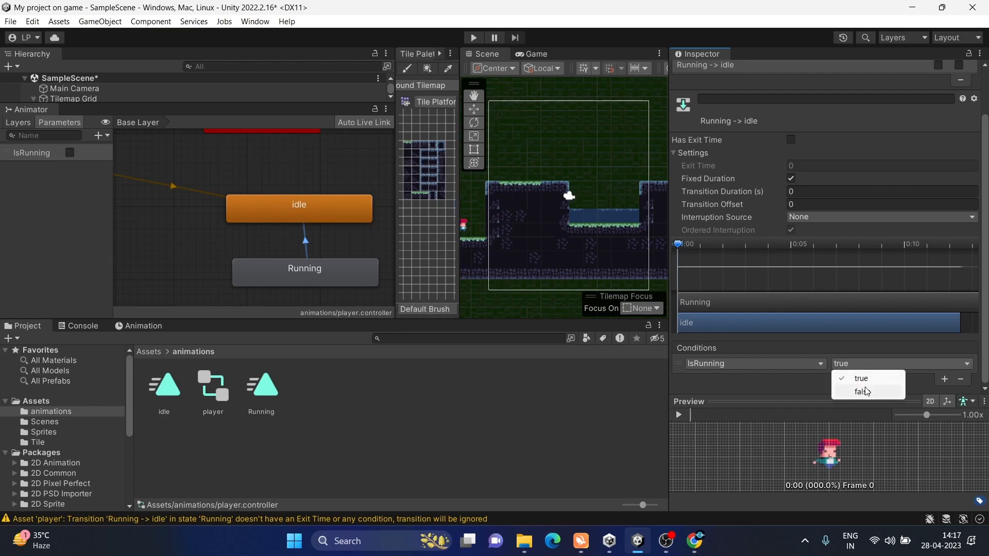
click(864, 387)
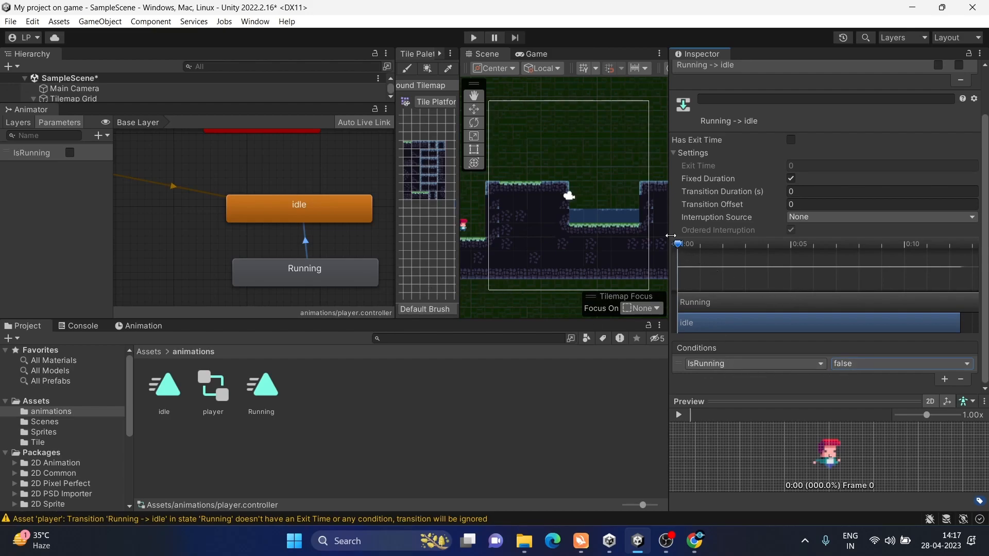
drag(668, 224, 709, 223)
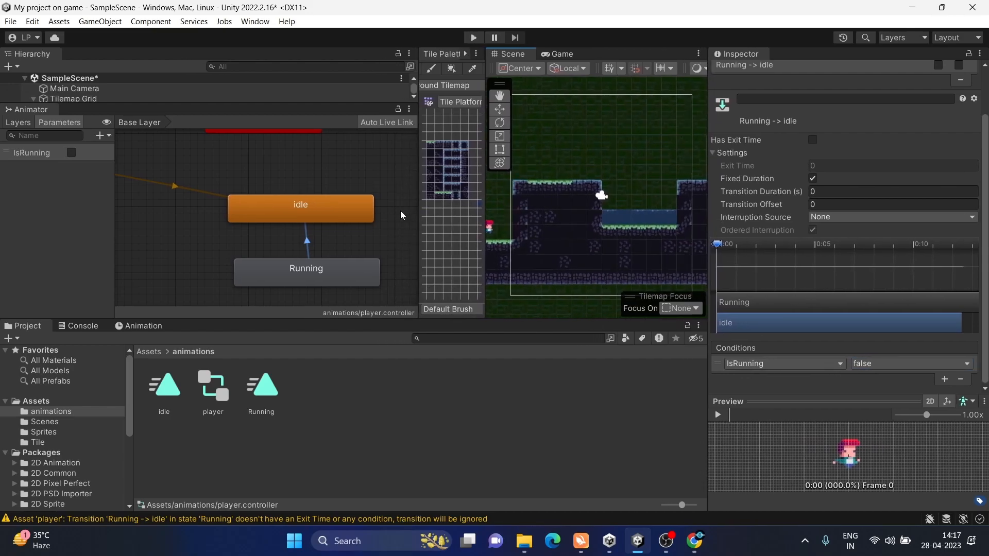
Create a transition from the idle state to the Running state in the Base Layer.
click(356, 208)
right_click(357, 208)
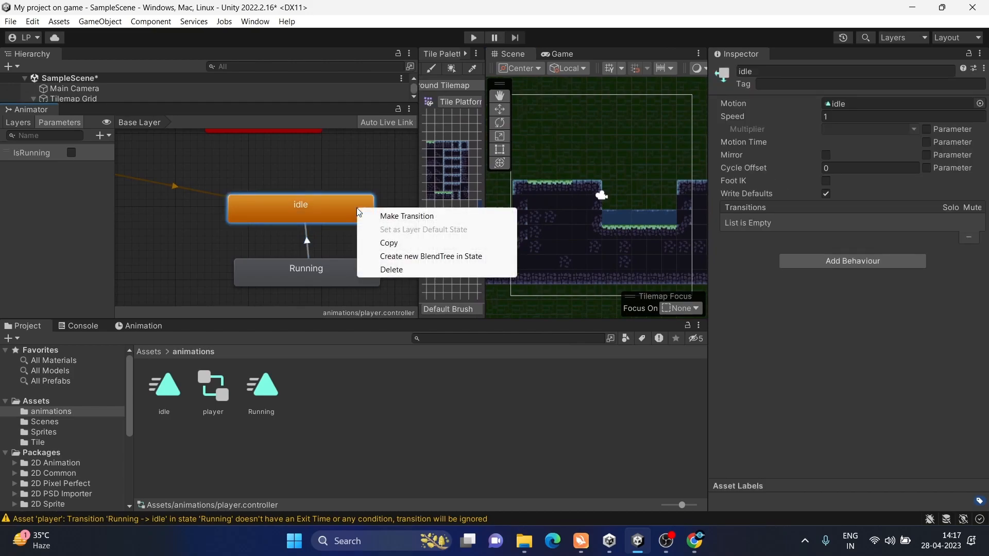
click(401, 216)
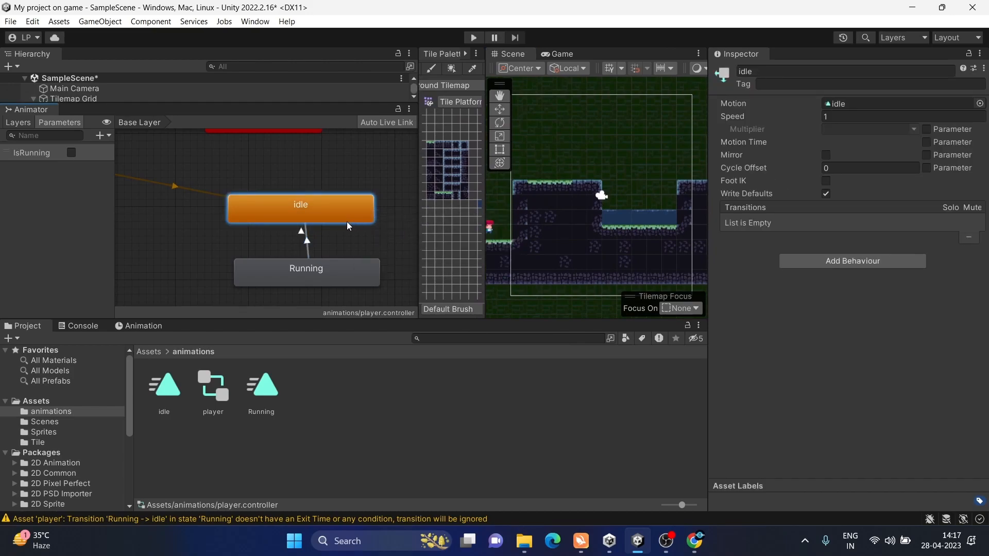
click(267, 271)
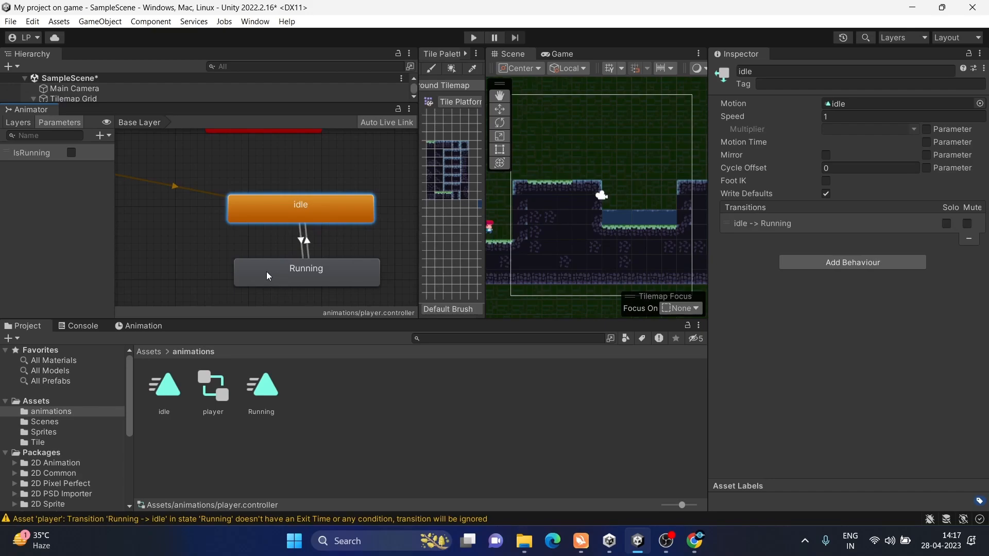
Give the idle -> Running transition an exit time and duration of 0, disable Has Exit Time, and add an IsRunning true condition.
click(300, 240)
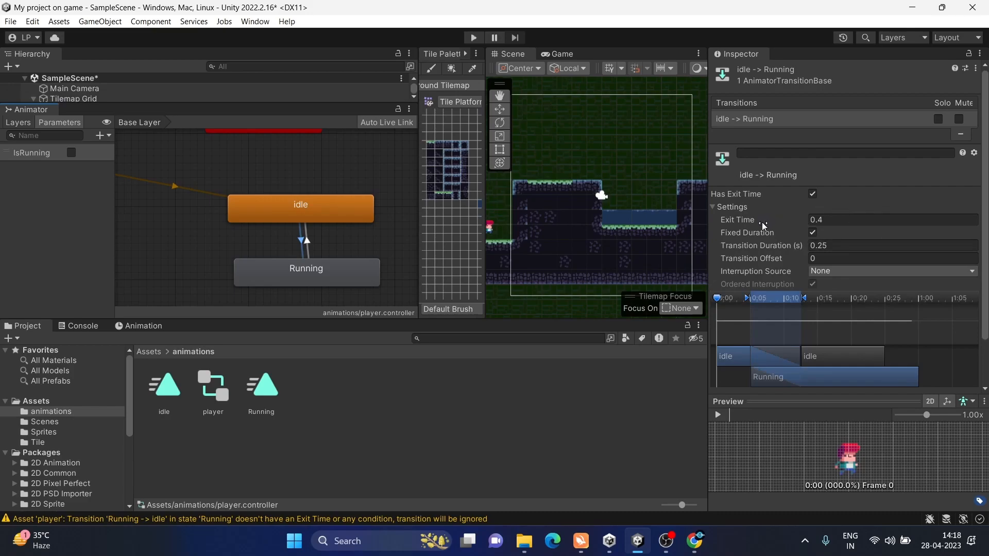
drag(763, 218, 641, 228)
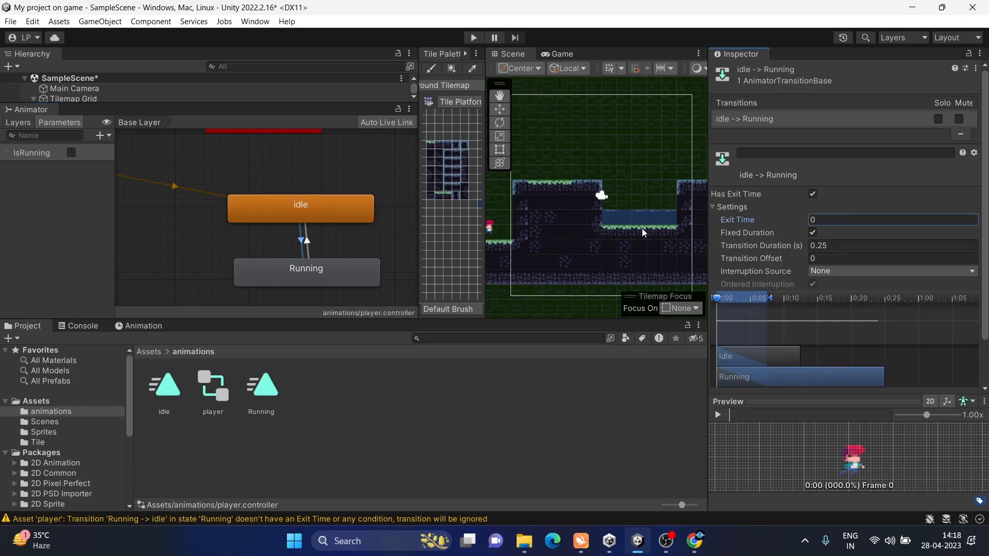
click(782, 233)
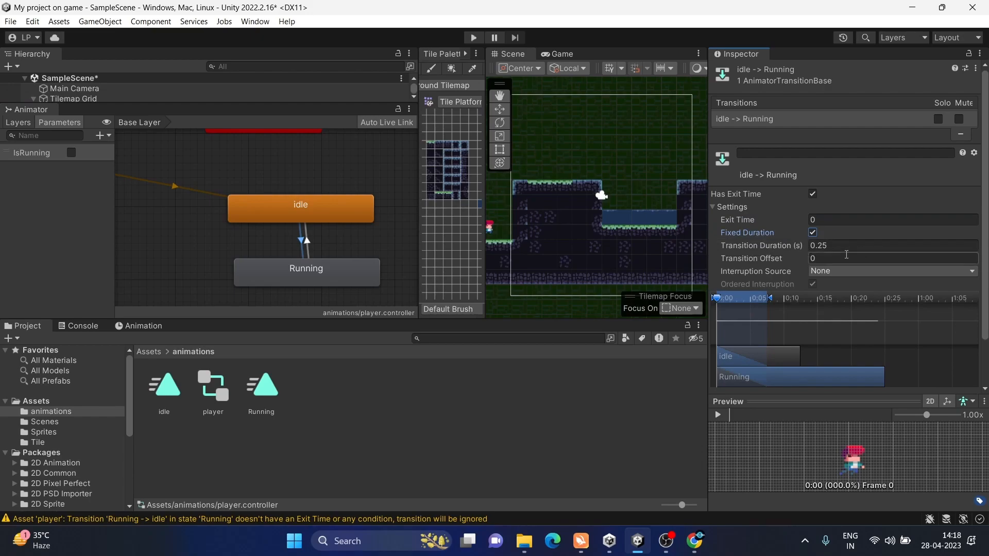
drag(790, 245, 673, 249)
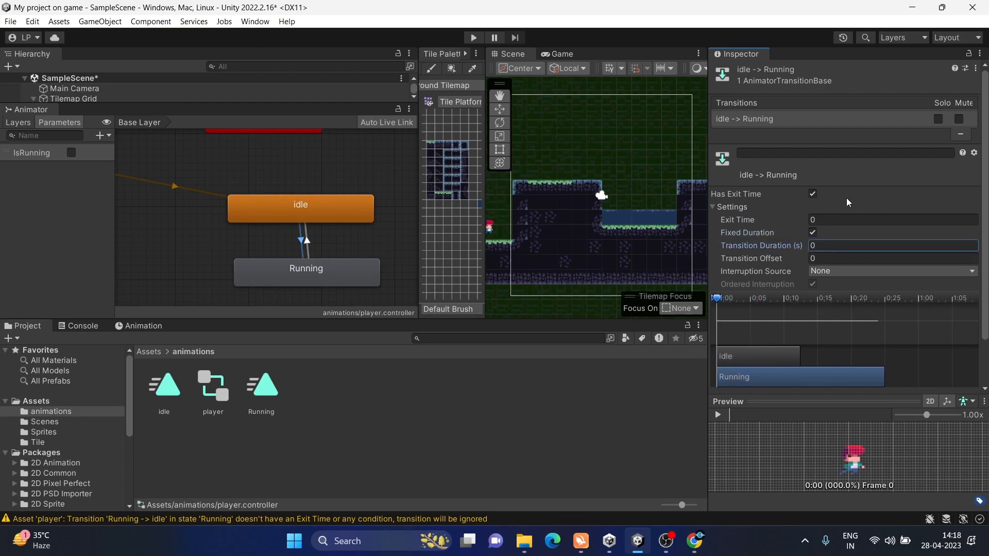
click(813, 195)
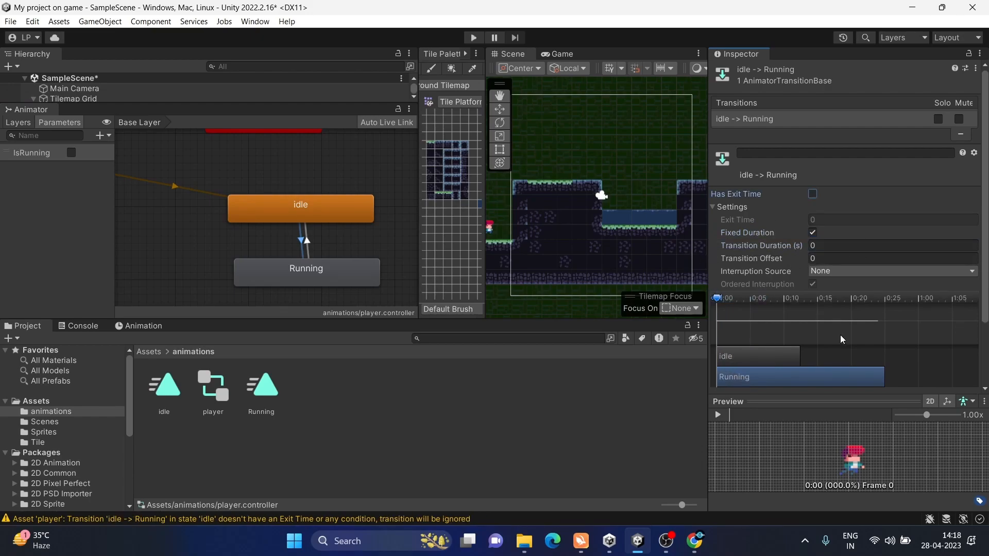
scroll(834, 352, down, 3)
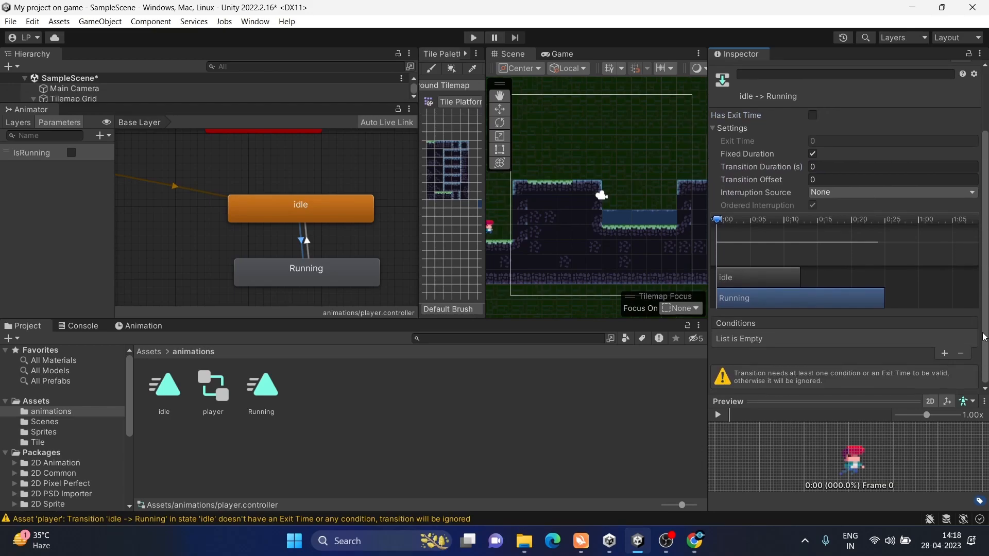
click(945, 359)
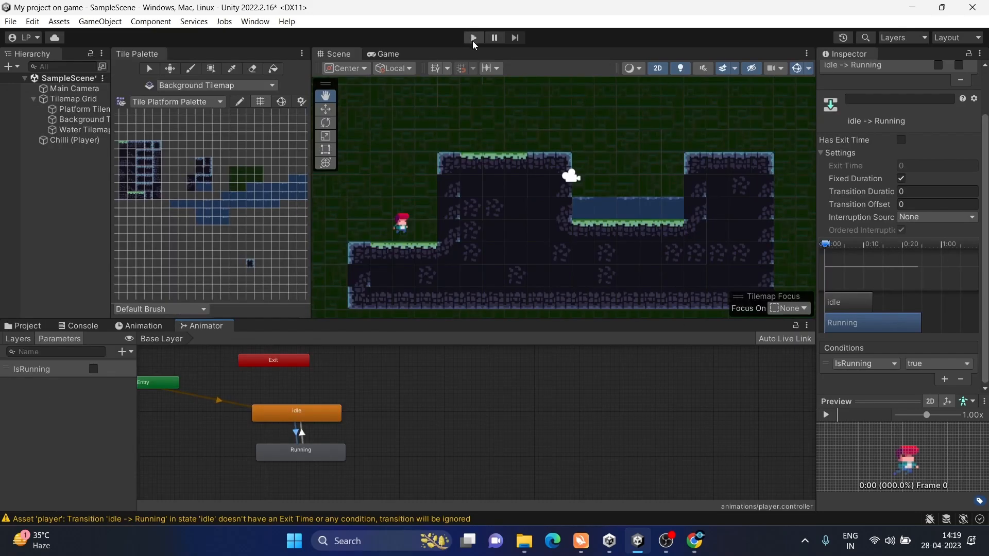
Test the idle-to-Running transition in Play mode by enabling IsRunning, and stop the game.
click(473, 39)
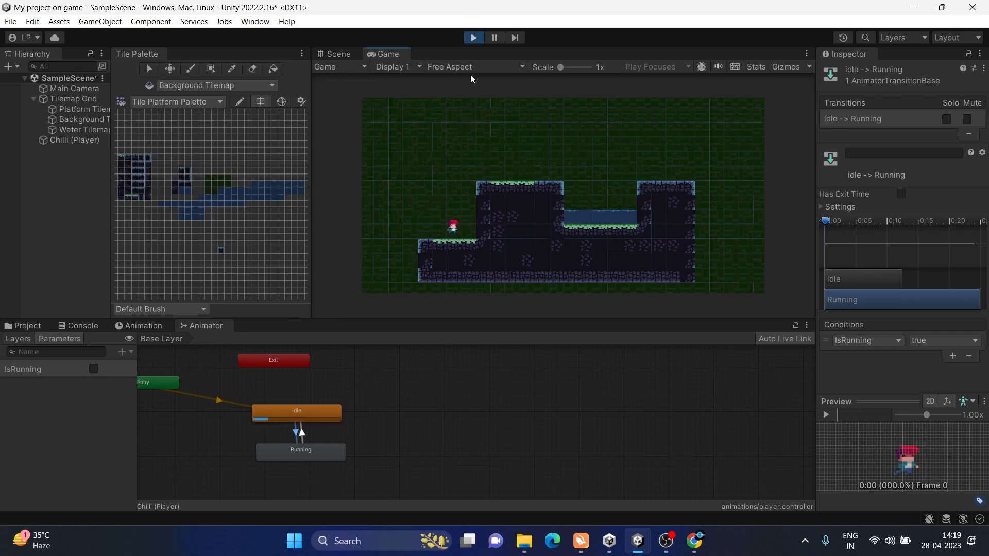
click(94, 368)
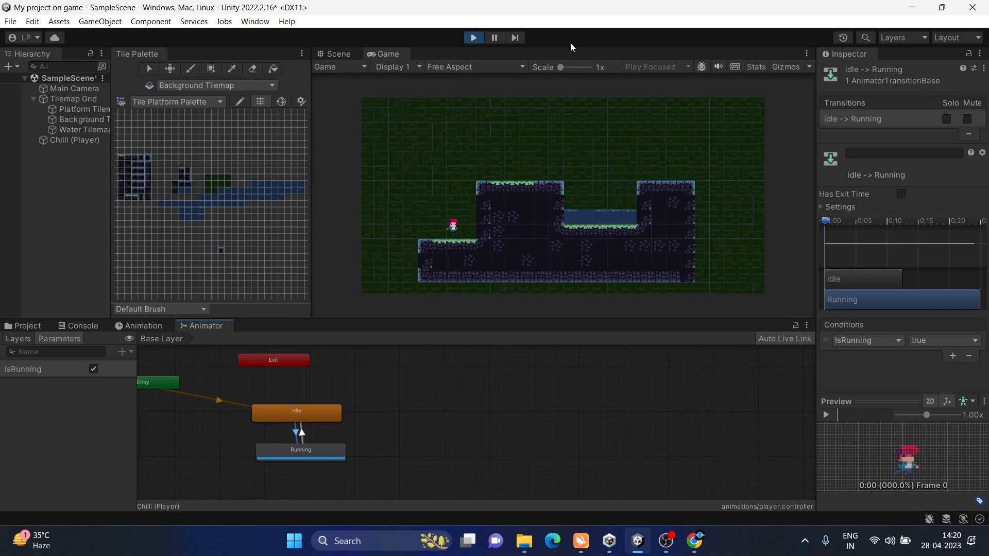
key(ctrl+p)
Enable Loop Time on the Running animation clip and test it in Play mode with IsRunning enabled.
click(855, 116)
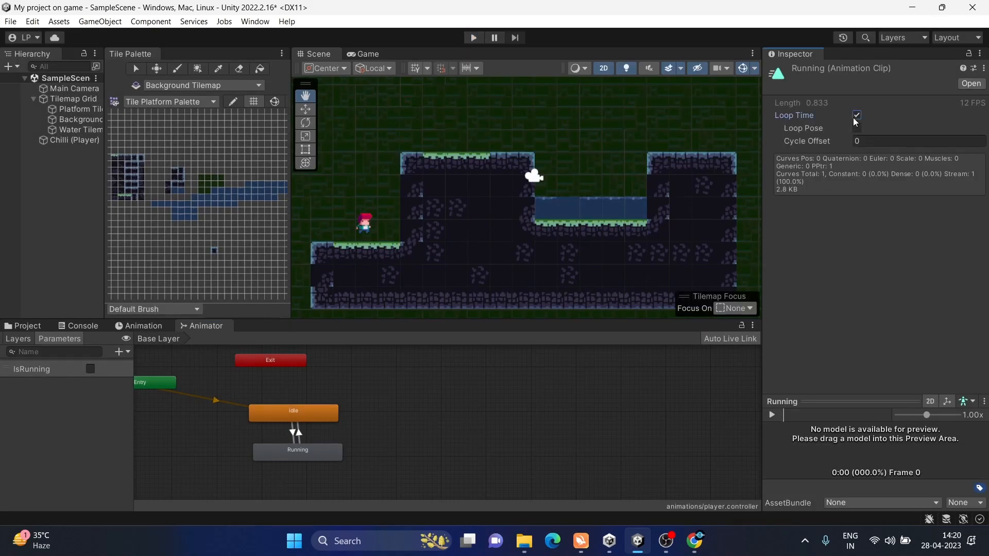
click(473, 38)
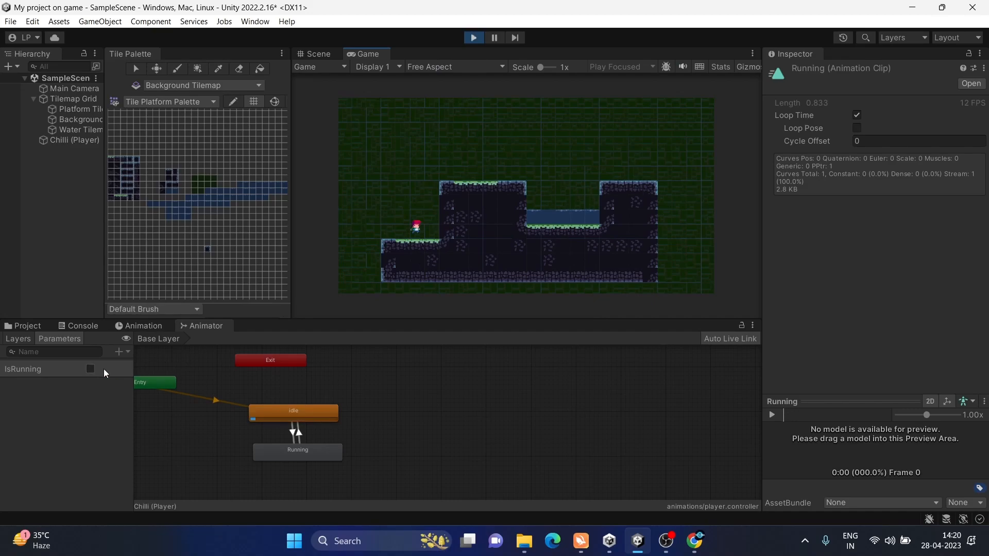
click(89, 368)
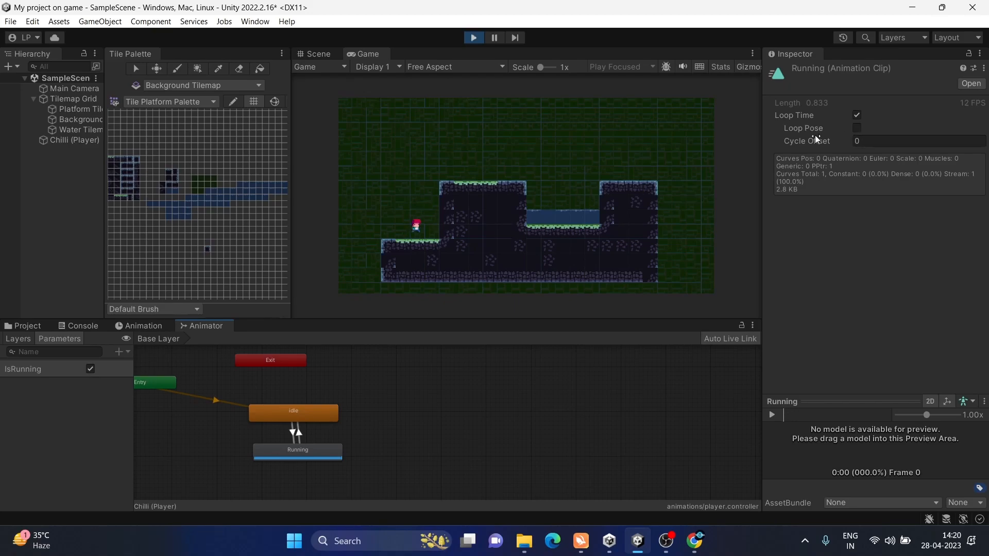
click(475, 38)
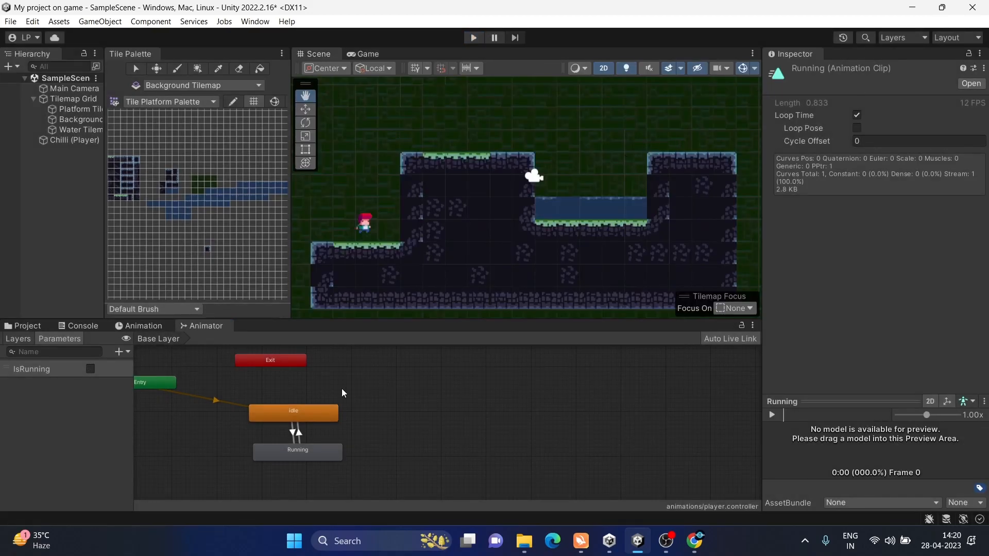
Set the Running state's speed to 2 and test it in Play mode with IsRunning enabled.
click(312, 456)
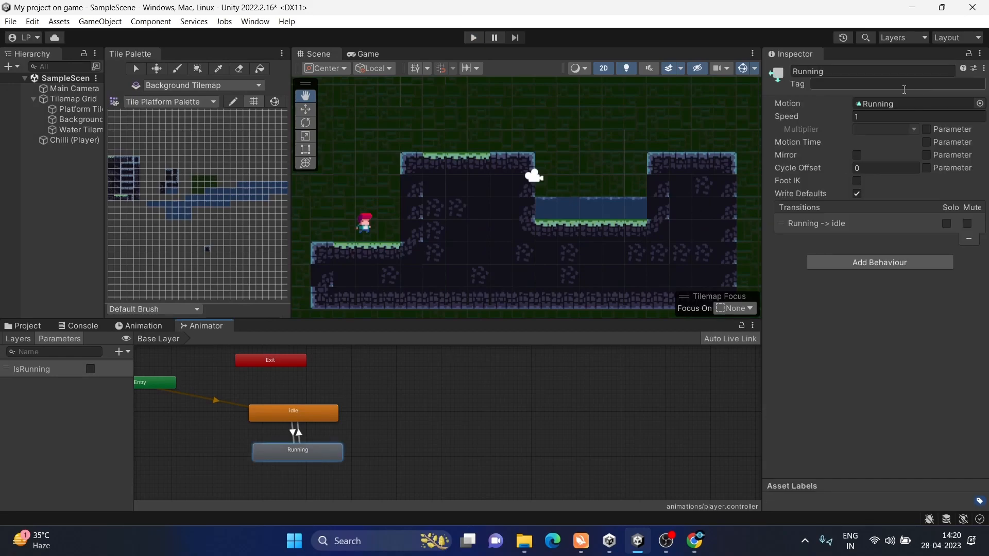
click(880, 118)
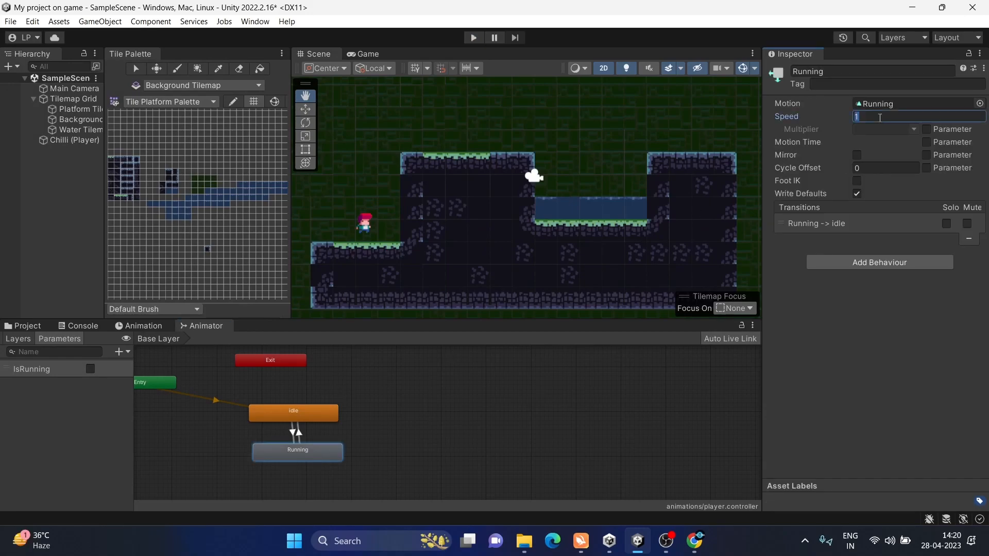
text(2)
click(474, 39)
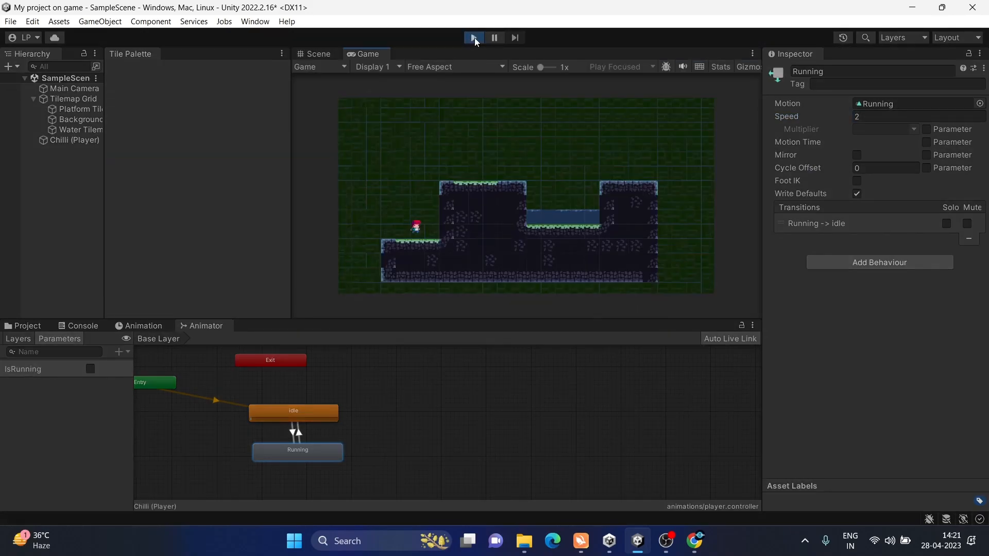
click(90, 369)
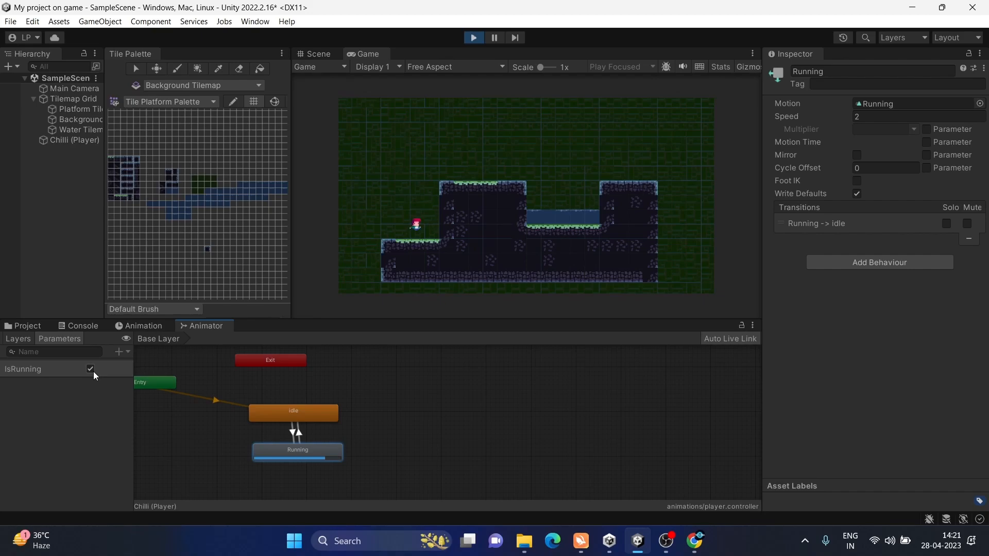
Try a speed of 40 on the Running state in Play mode with IsRunning enabled.
click(863, 115)
text(4)
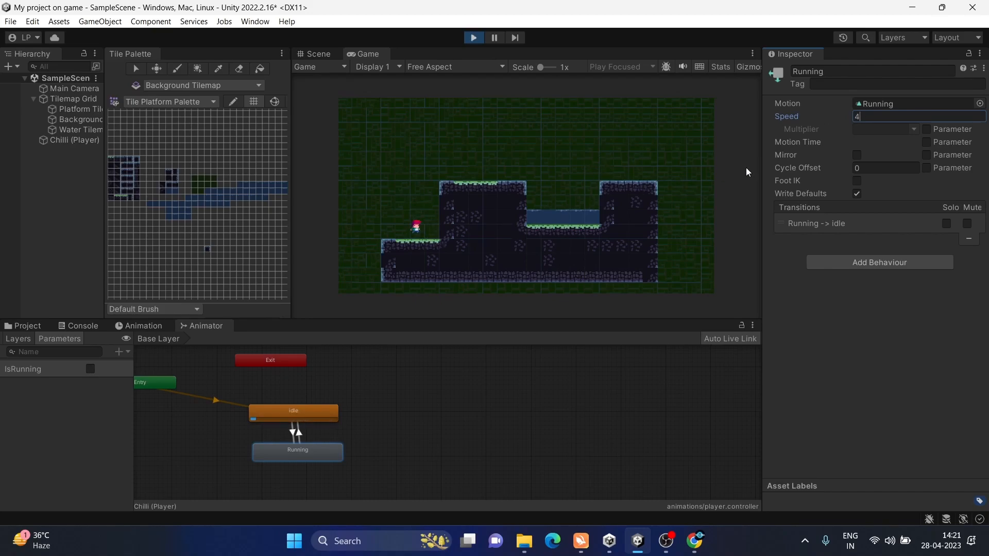
text(0)
click(91, 368)
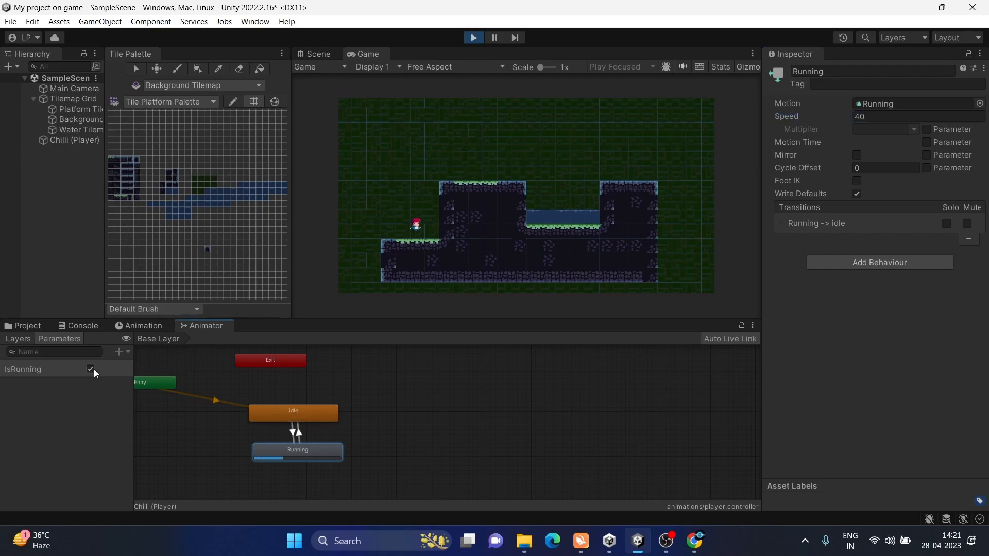
Set the Running state's speed back to 2, retest it with IsRunning enabled, and exit Play mode.
click(870, 117)
text(2)
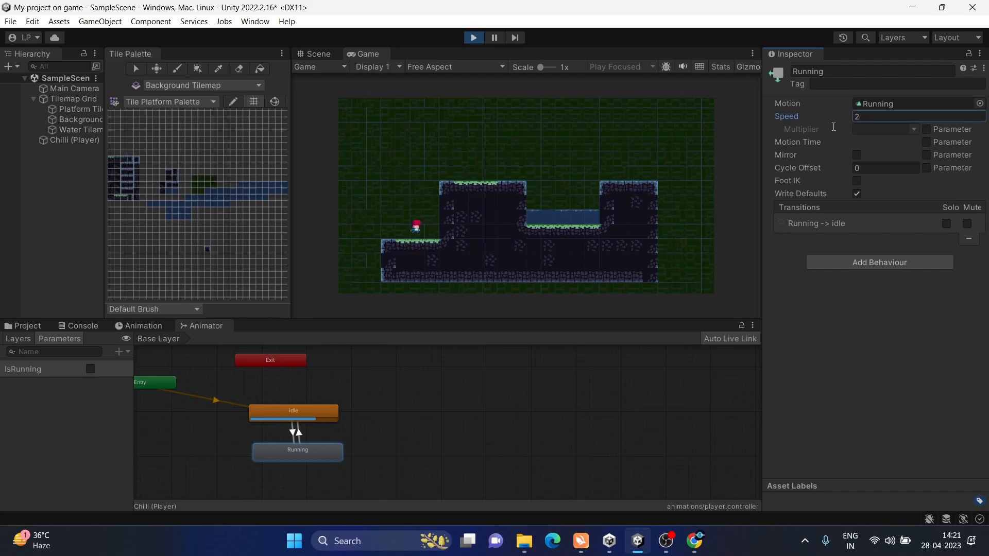
click(89, 369)
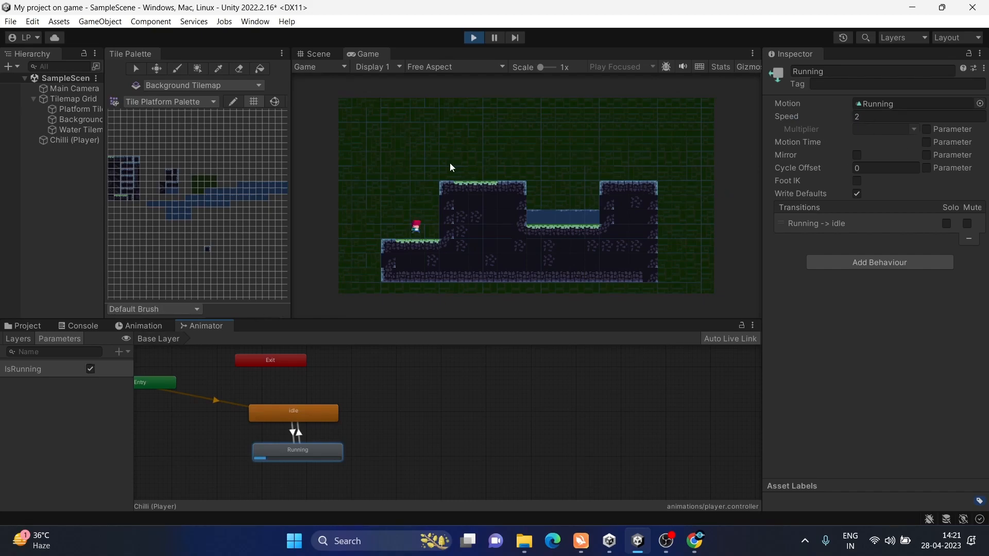
click(473, 39)
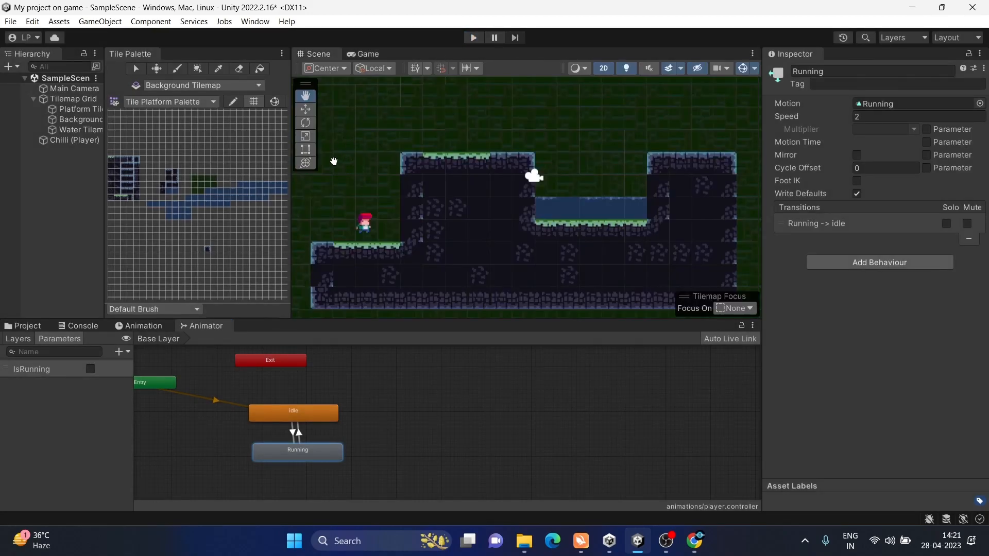
drag(105, 171, 166, 171)
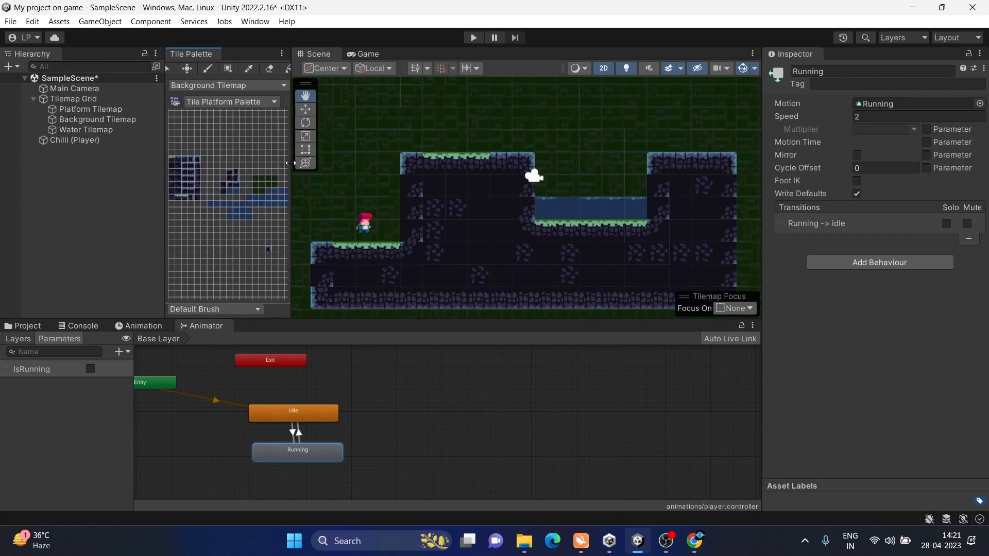
Widen the Tile Palette panel into the space of the Scene and Hierarchy panels.
drag(289, 163, 320, 162)
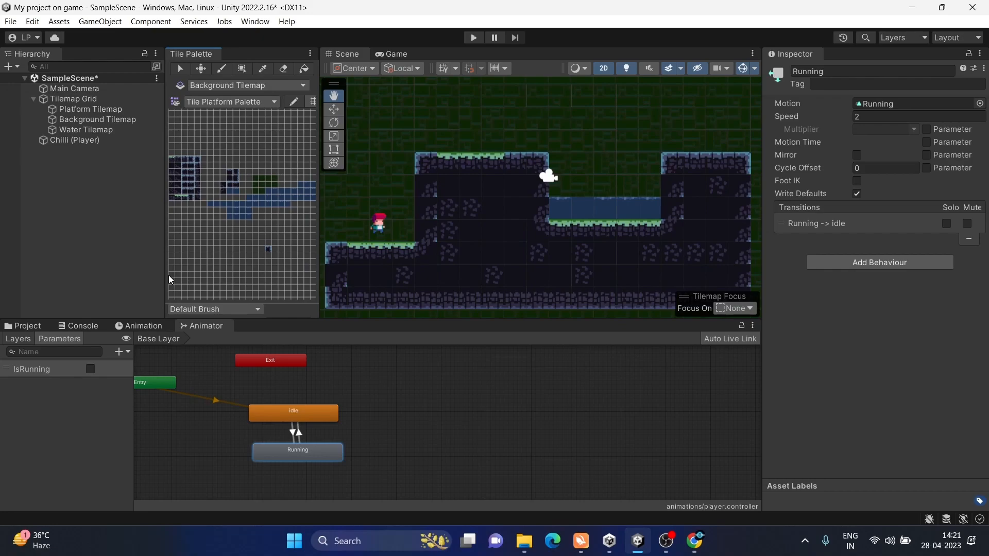
drag(318, 211, 497, 210)
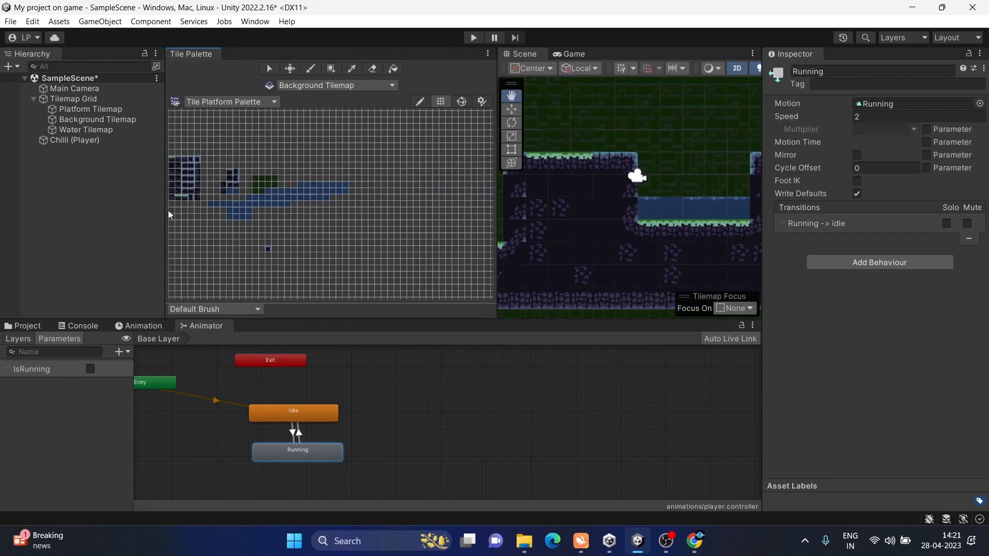
drag(166, 213, 135, 214)
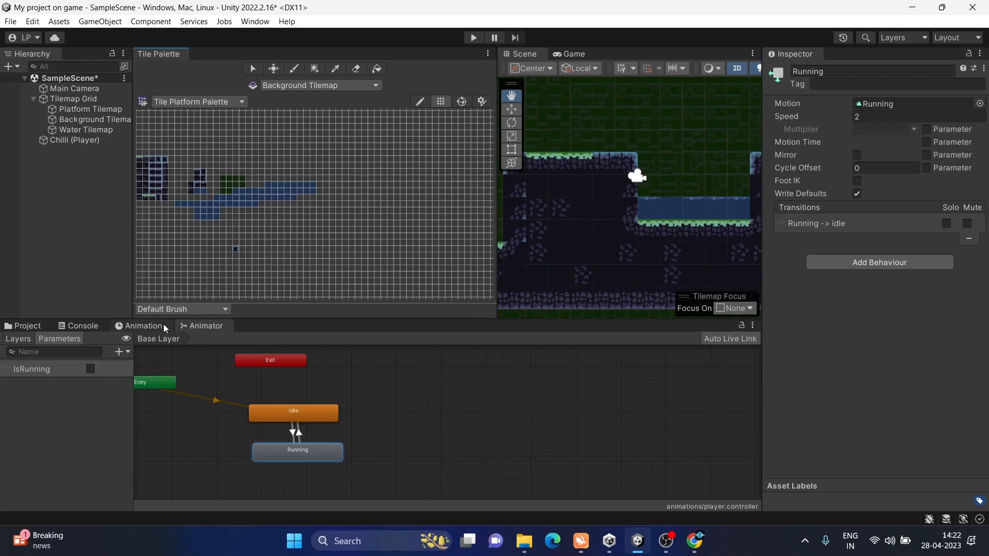
Open the SPA_Player_Ginger sprite sheet from the Sprites folder in the Sprite Editor.
click(144, 325)
click(40, 326)
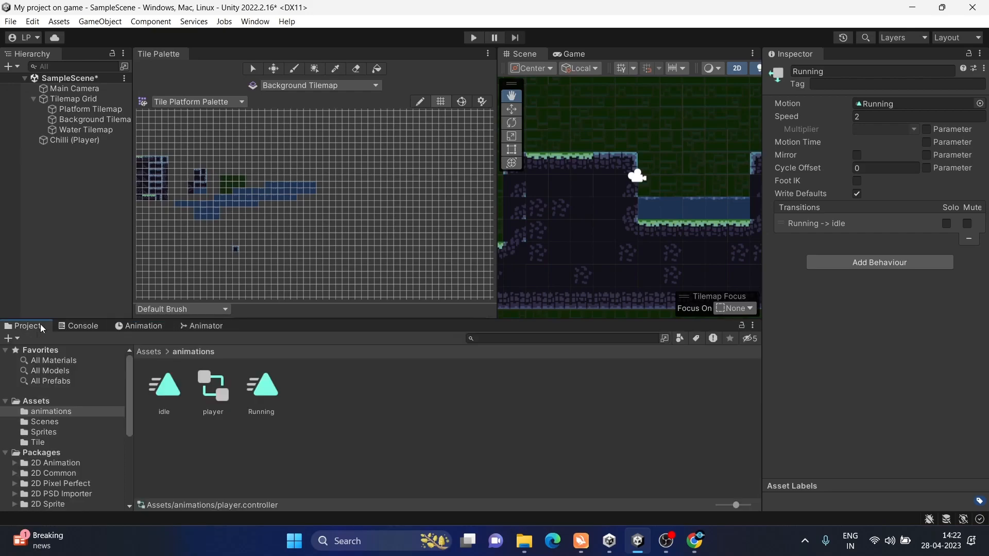
click(48, 433)
click(516, 384)
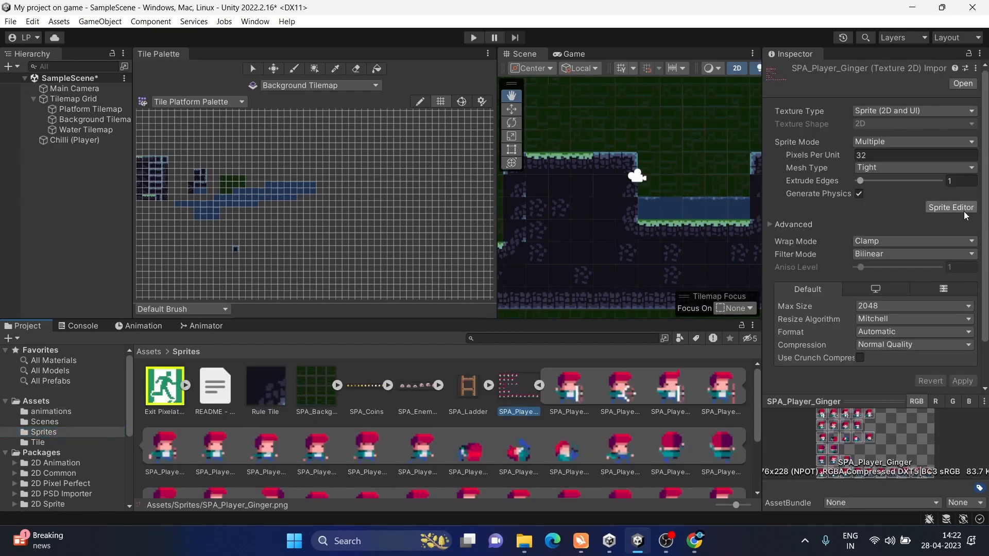
click(965, 210)
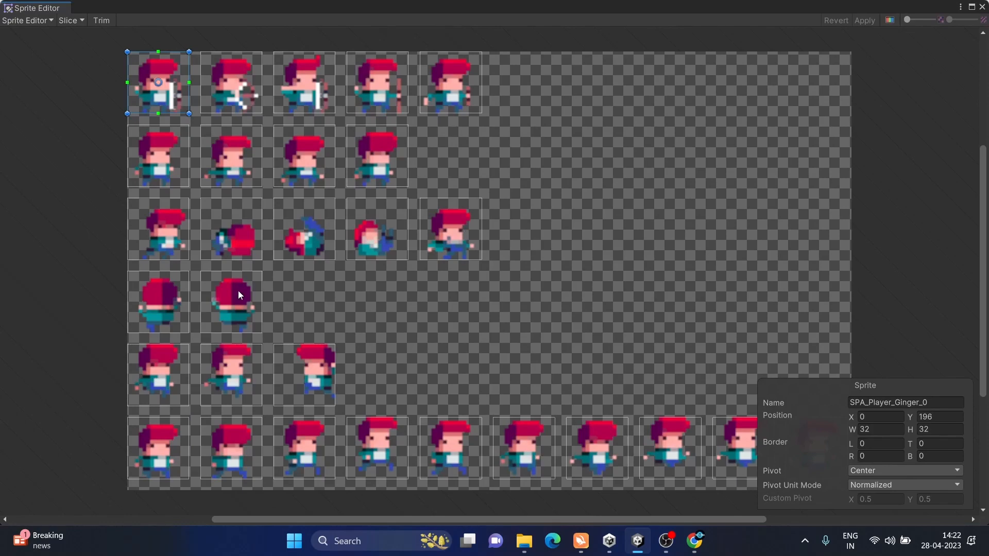
Examine the two back-facing climbing frames of the player in the Sprite Editor, and close it.
click(165, 307)
click(216, 308)
click(163, 302)
click(218, 306)
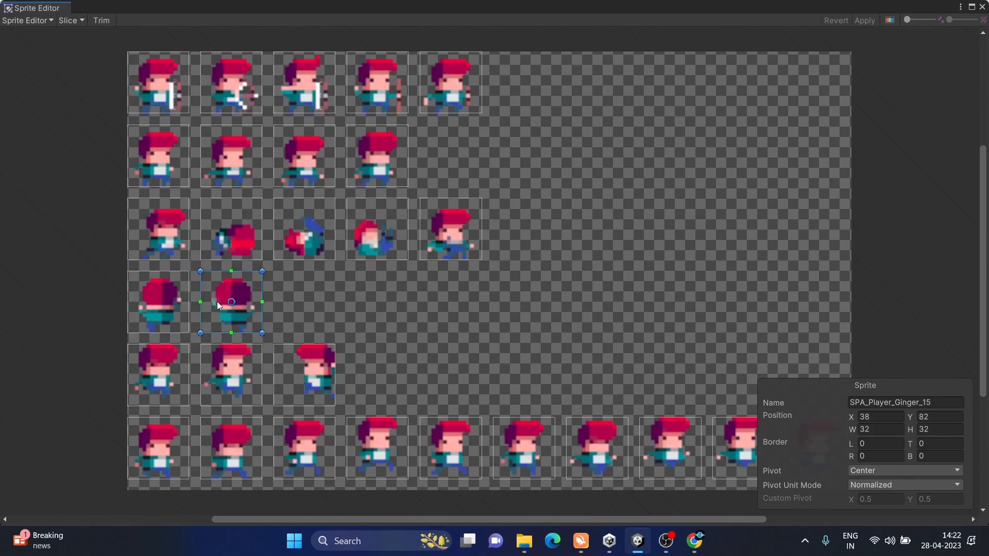
click(174, 305)
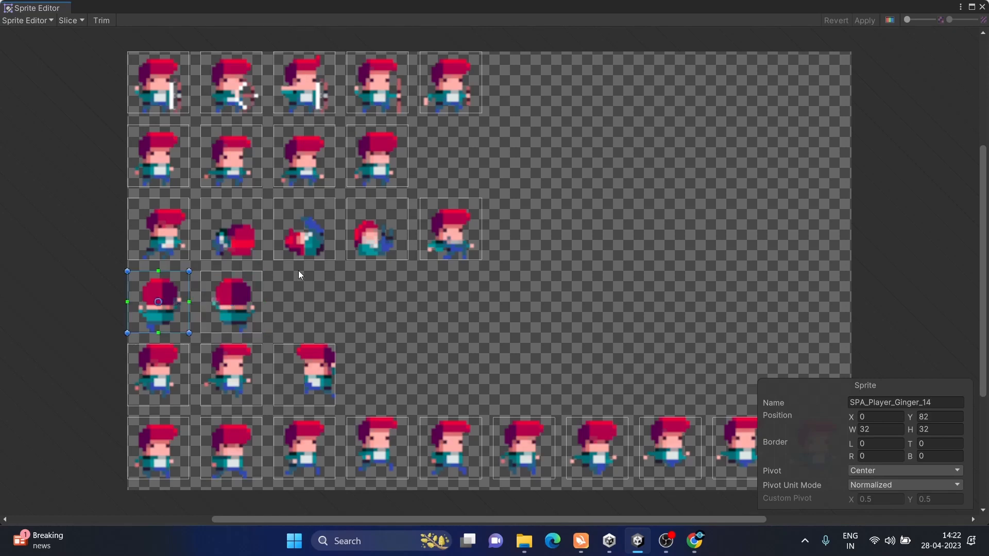
click(254, 287)
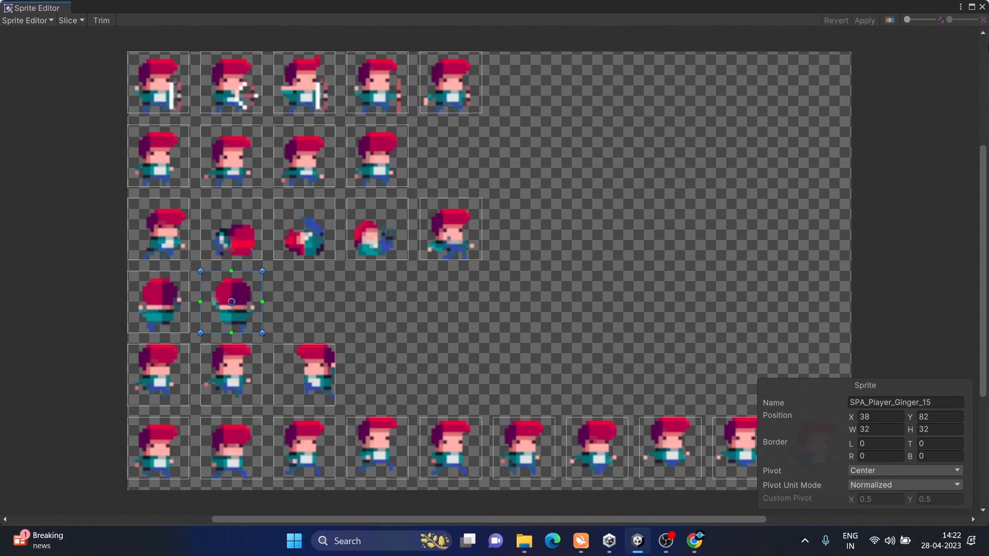
click(982, 7)
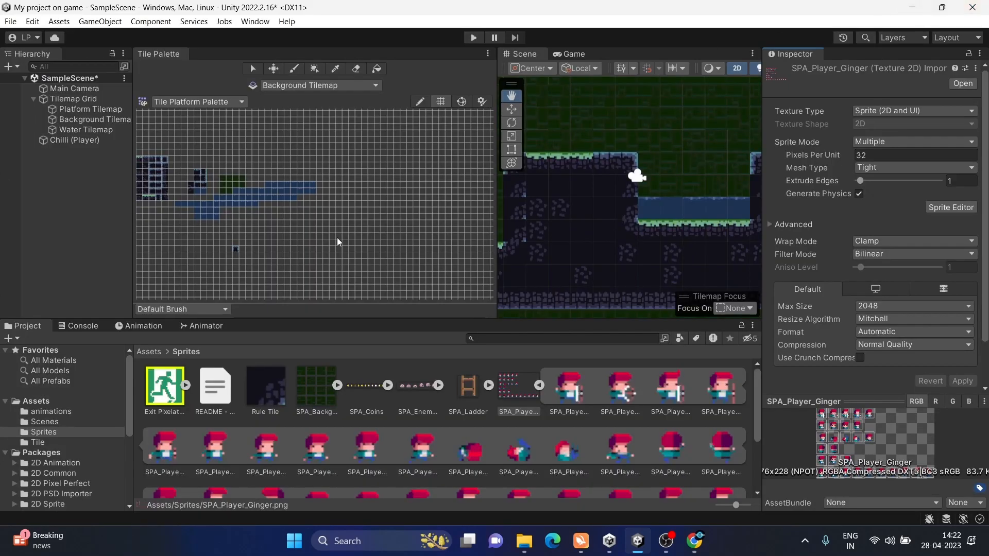
Create an animation clip named Climbing from the two back-facing player sprites and move it to the animations folder.
mouse_move(756, 379)
mouse_down()
mouse_move(756, 418)
mouse_move(752, 363)
mouse_move(749, 392)
mouse_up()
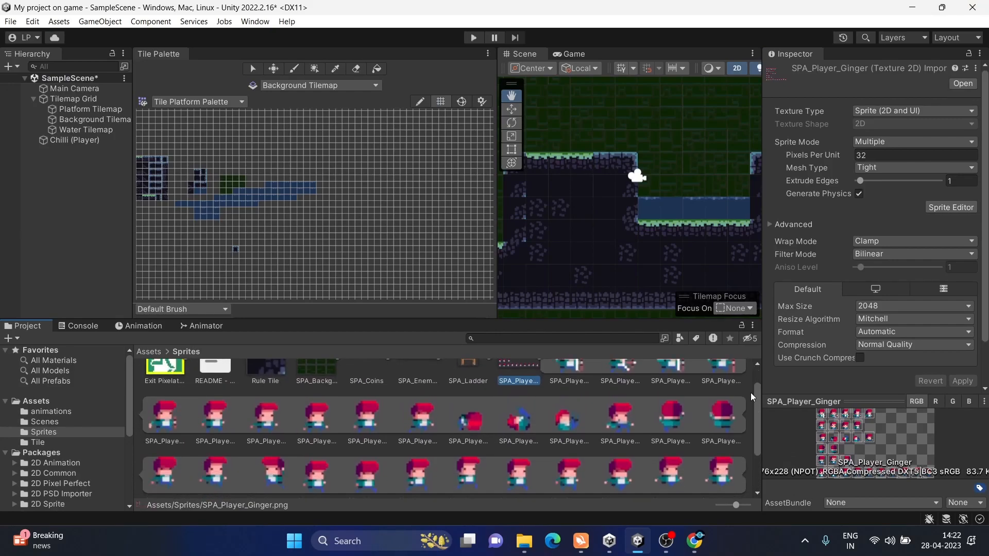
click(576, 370)
click(667, 458)
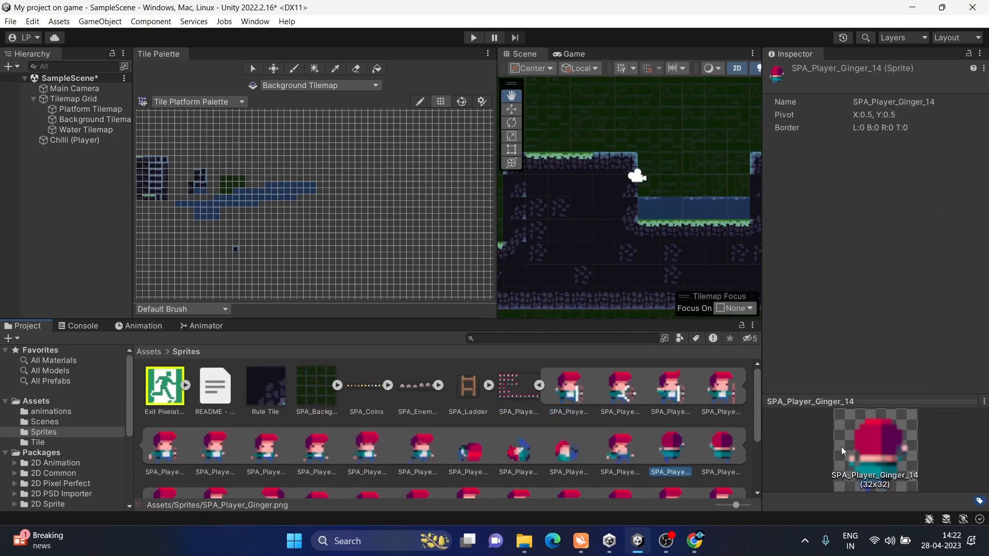
right_click(672, 446)
mouse_move(706, 104)
click(555, 421)
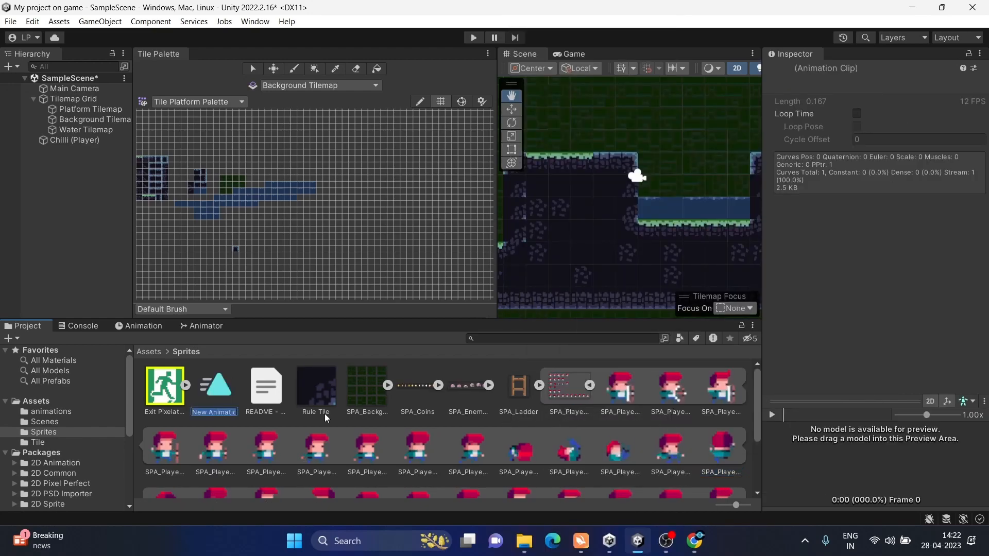
text(Clim)
key(Return)
drag(173, 393, 68, 414)
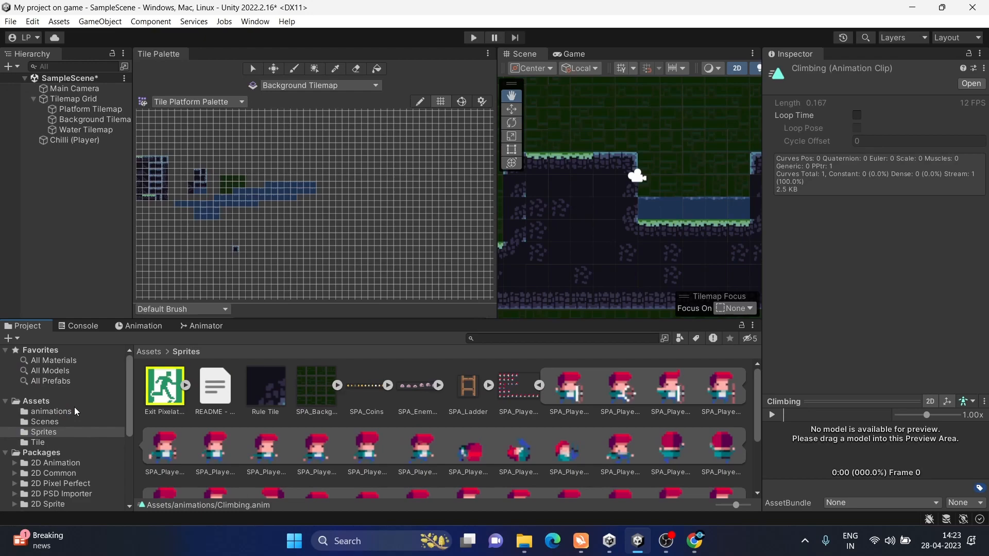
Open the player animator controller and add the Climbing clip as a state beside idle.
click(74, 407)
double_click(261, 387)
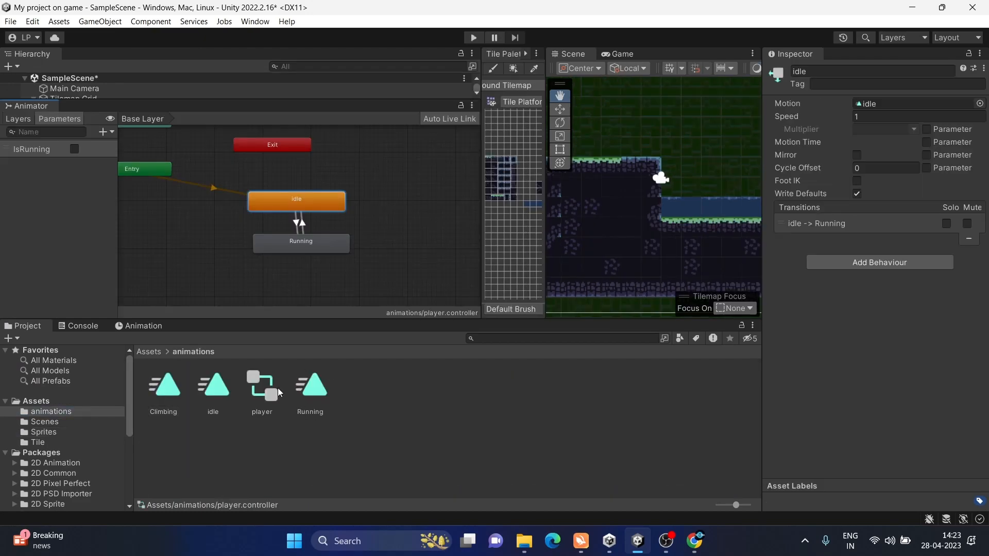
drag(165, 394, 374, 232)
drag(418, 199, 422, 202)
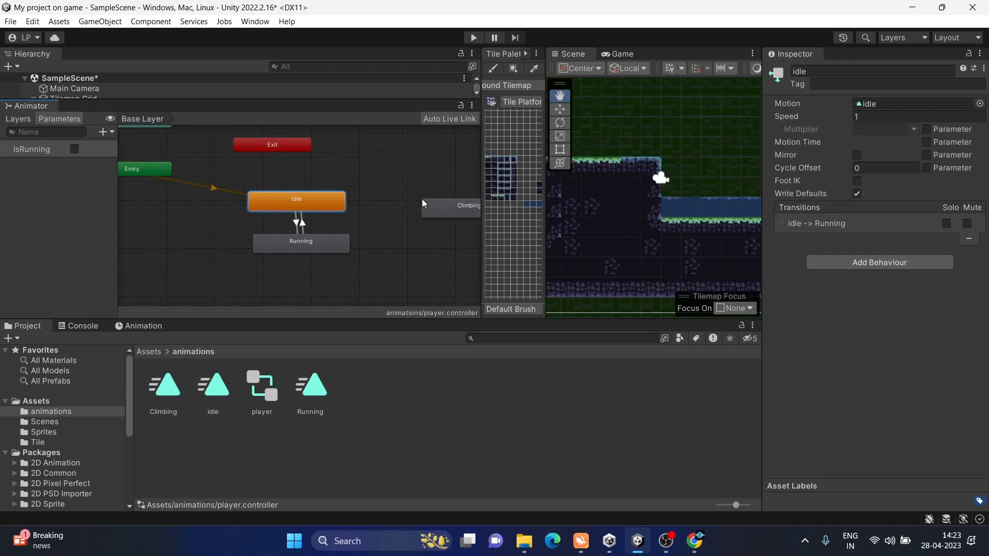
click(438, 212)
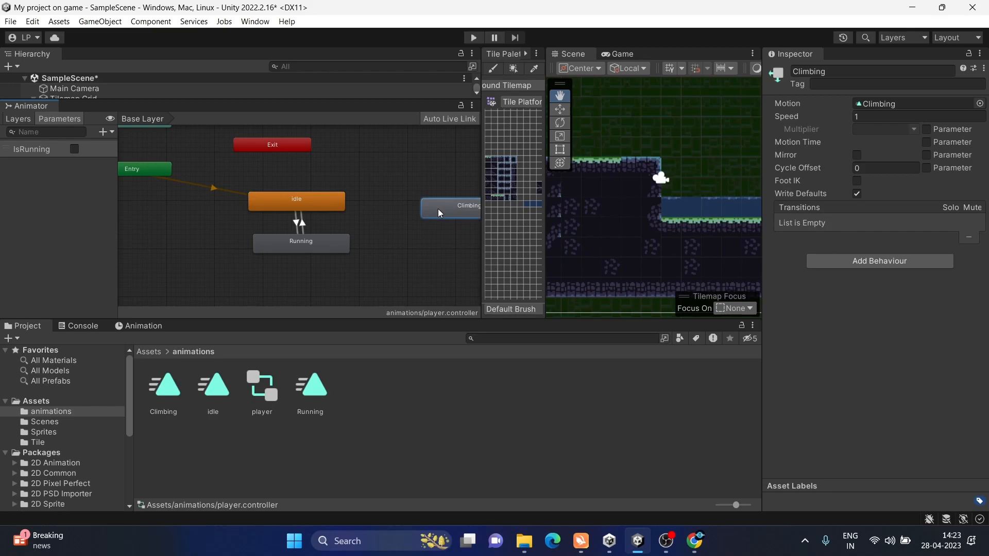
Make a transition from the idle state to the Climbing state.
scroll(367, 219, down, 3)
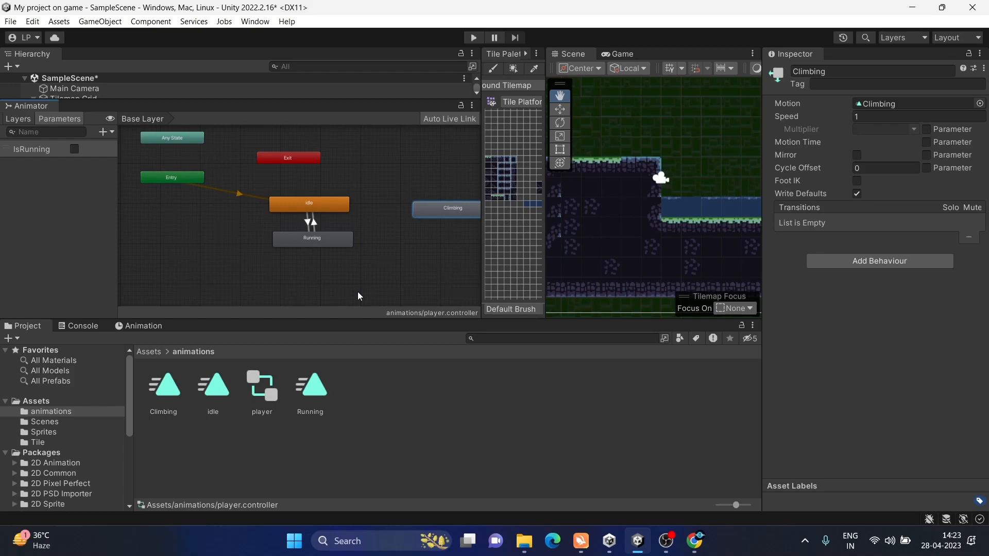
right_click(332, 209)
click(371, 214)
click(416, 209)
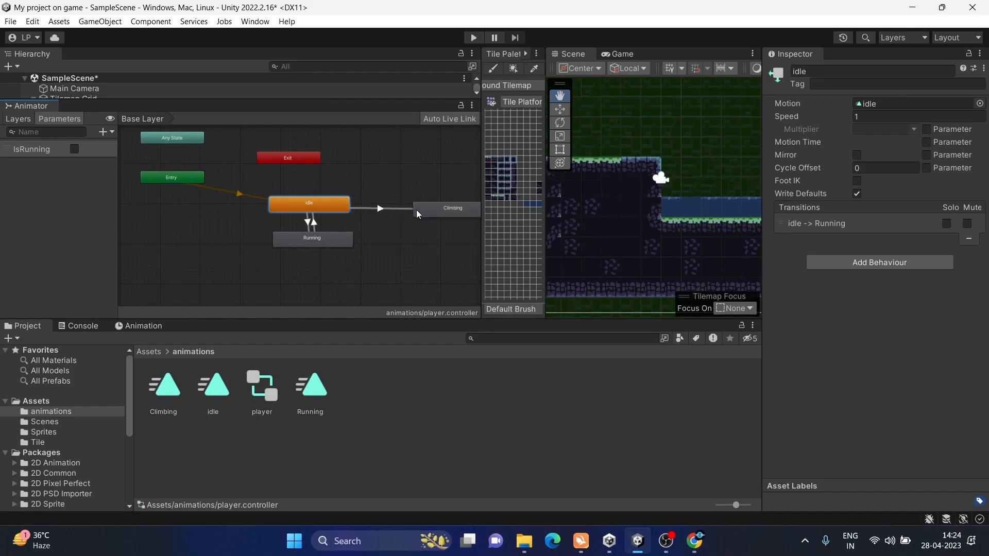
On the idle -> Climbing transition, set Exit Time and Transition Duration to 0 and disable Has Exit Time.
click(379, 211)
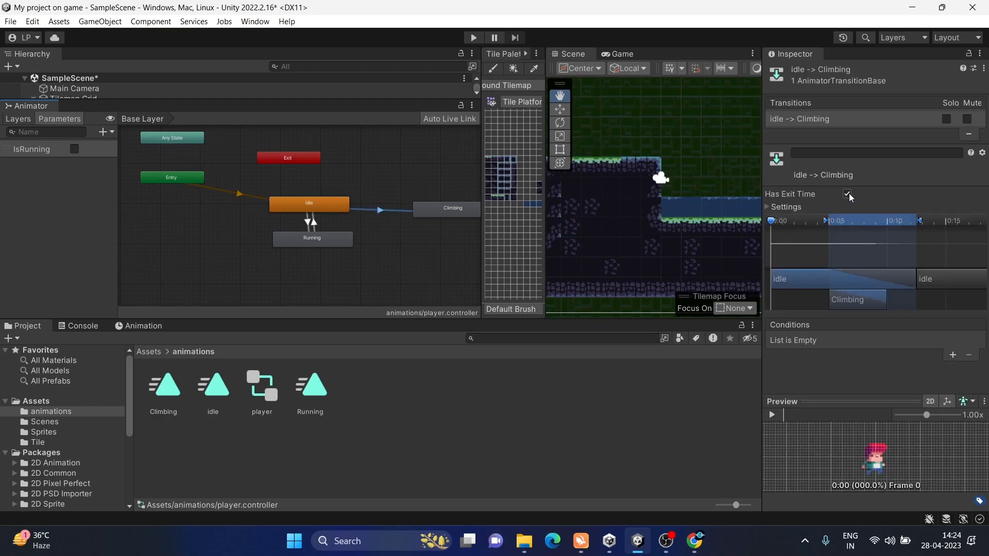
click(778, 208)
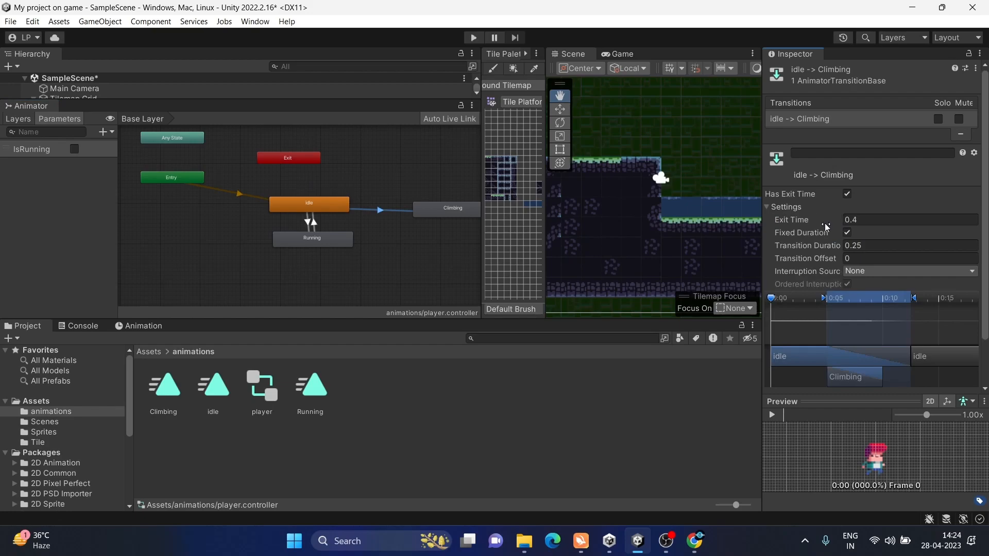
drag(823, 220, 729, 224)
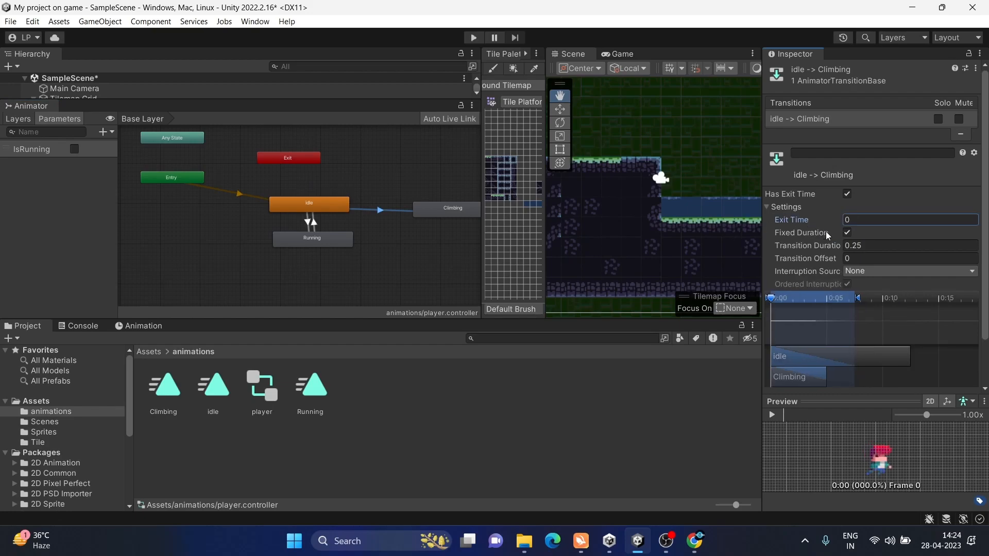
drag(826, 245, 741, 245)
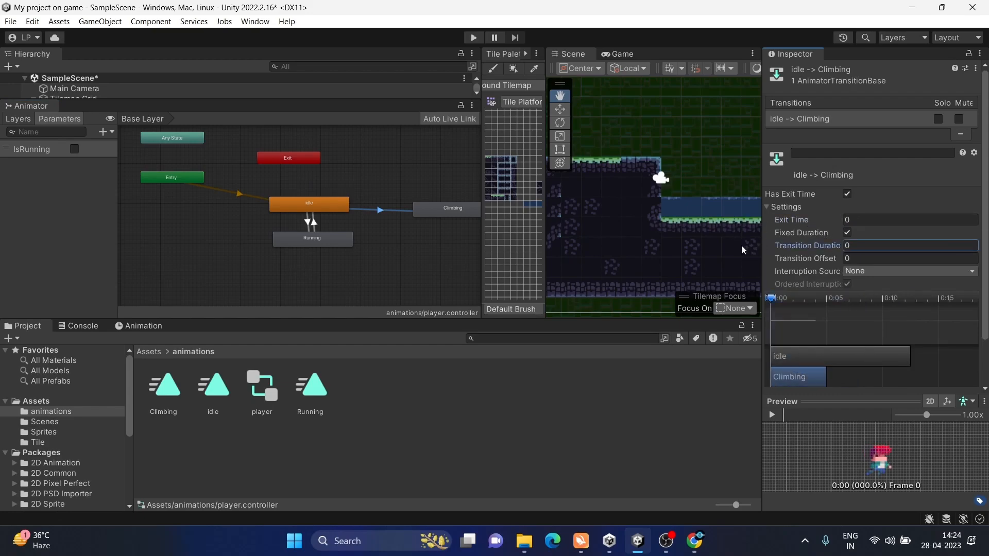
click(846, 195)
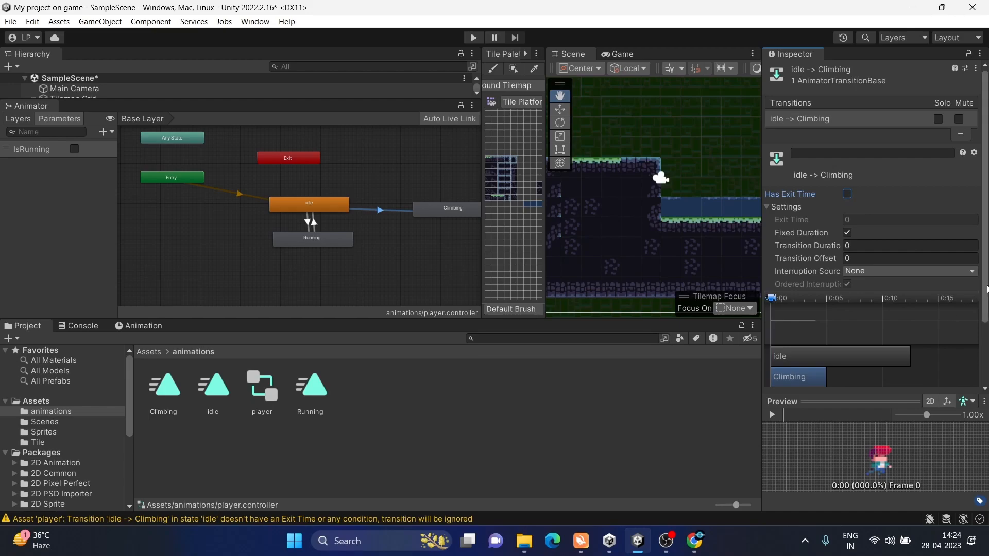
Add a Bool parameter named IsClimbing to the player animator controller.
mouse_move(986, 289)
mouse_down()
mouse_move(986, 360)
mouse_move(978, 301)
mouse_up()
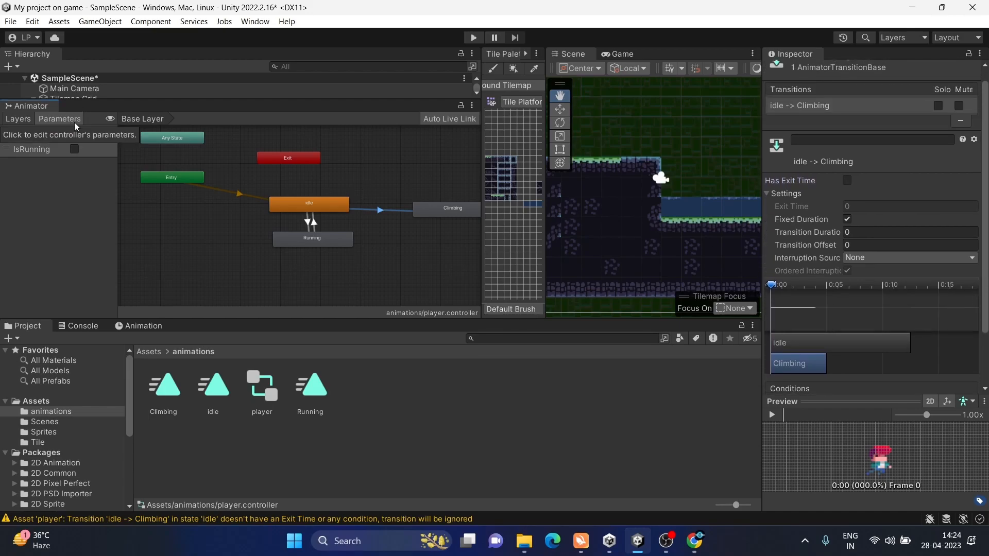
click(102, 134)
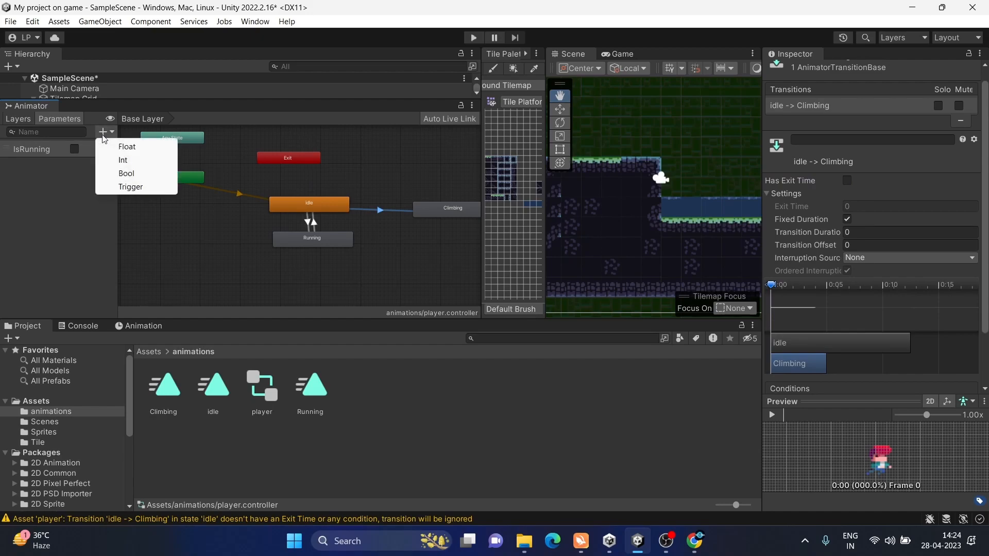
click(126, 175)
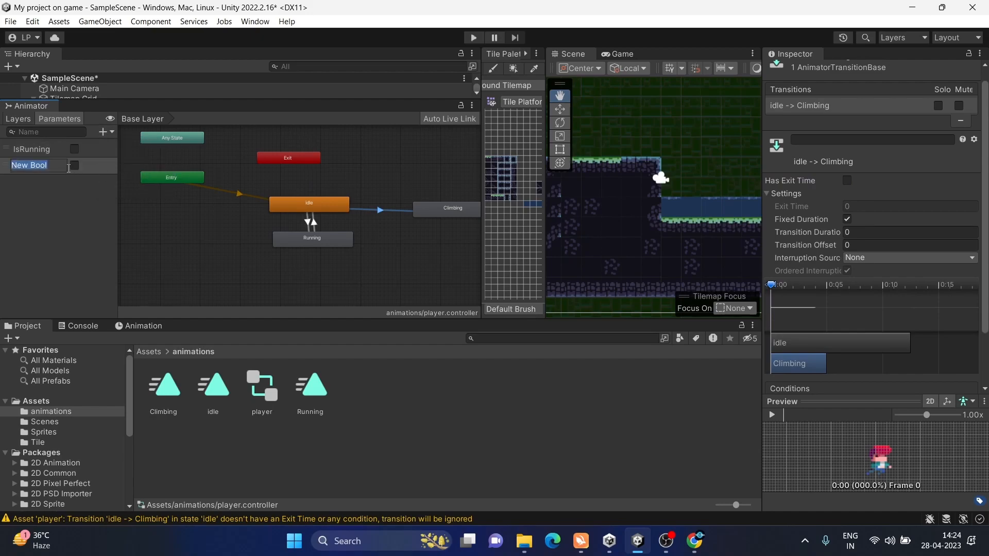
text(IsClimbing)
key(Return)
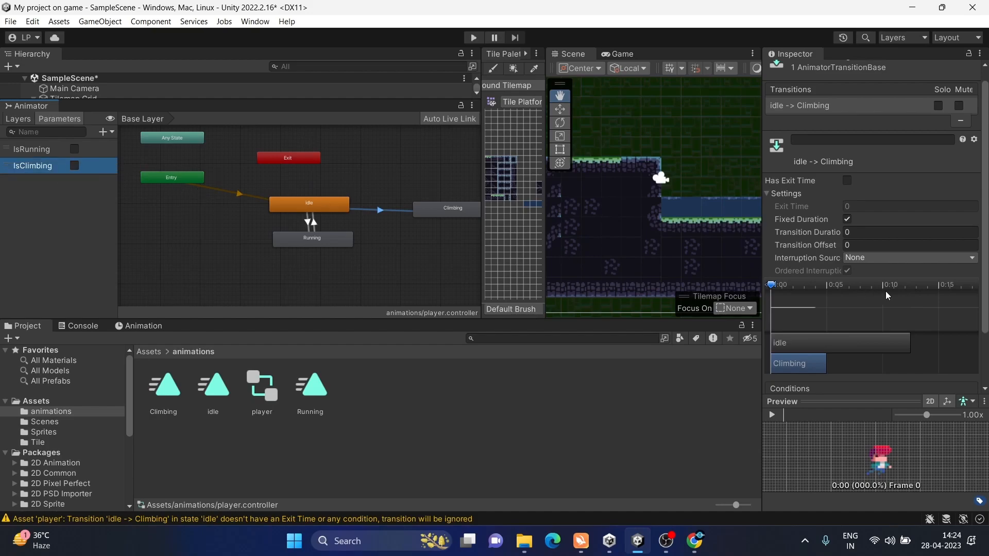
Add a condition to the idle -> Climbing transition requiring IsRunning to be false.
drag(986, 277, 986, 363)
click(946, 353)
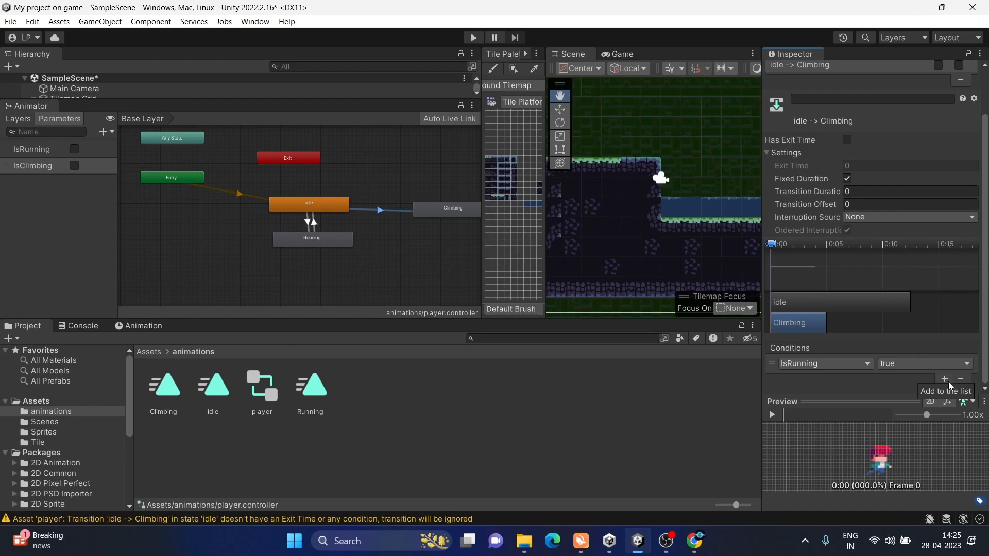
click(938, 365)
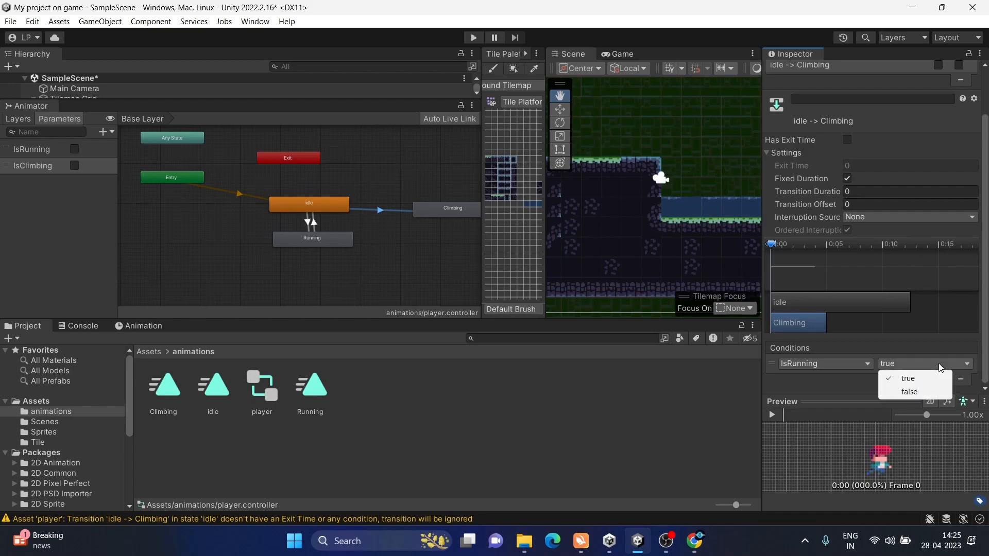
click(920, 393)
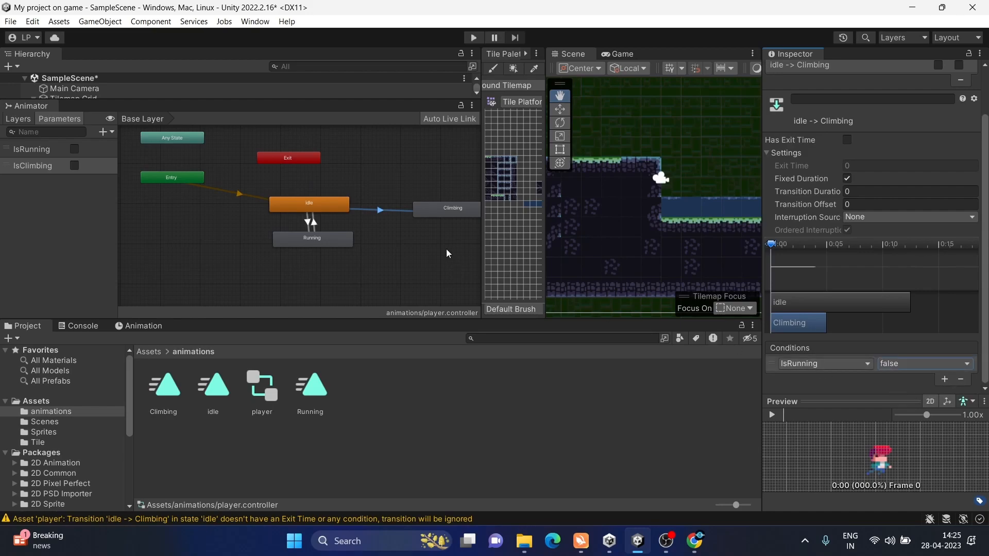
Make a return transition from the Climbing state to the idle state.
click(444, 207)
right_click(439, 205)
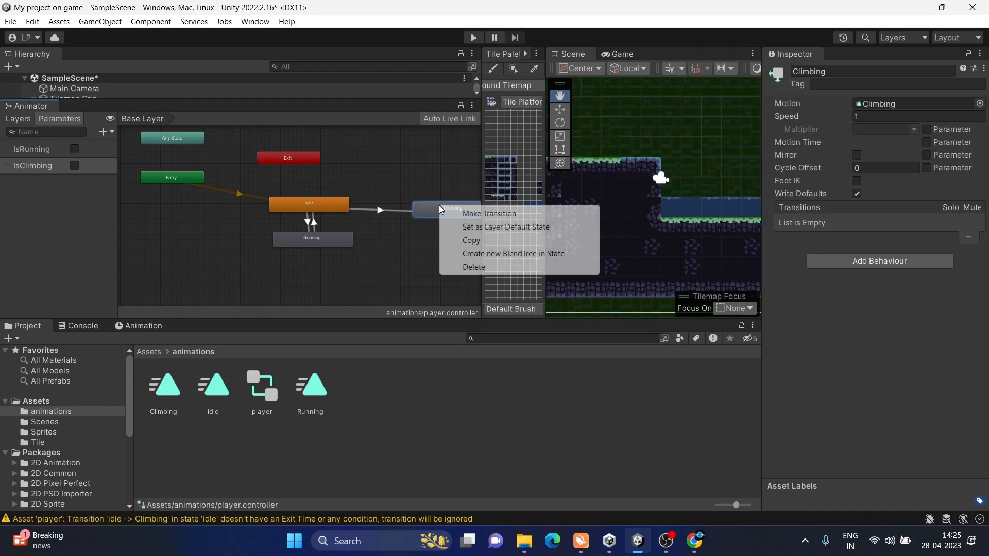
click(457, 211)
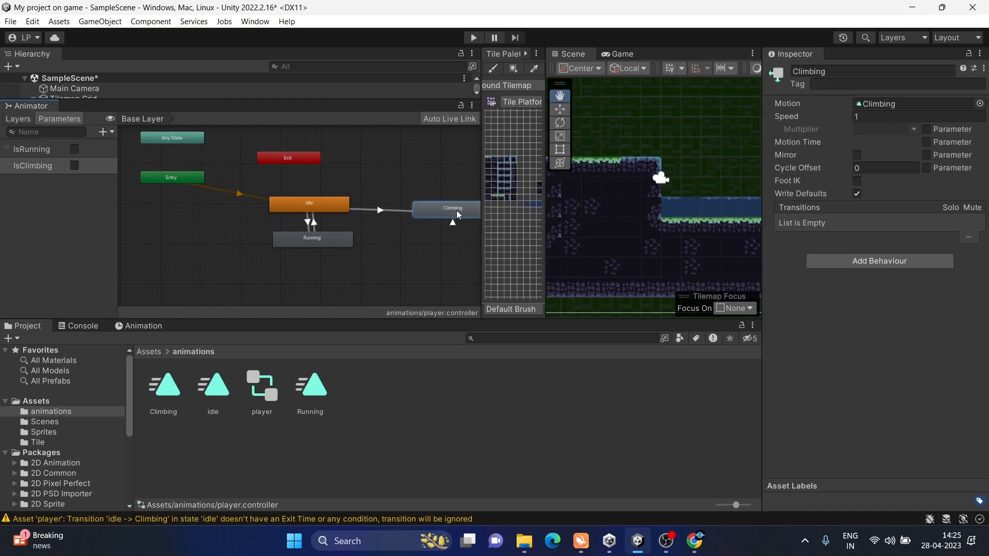
click(347, 201)
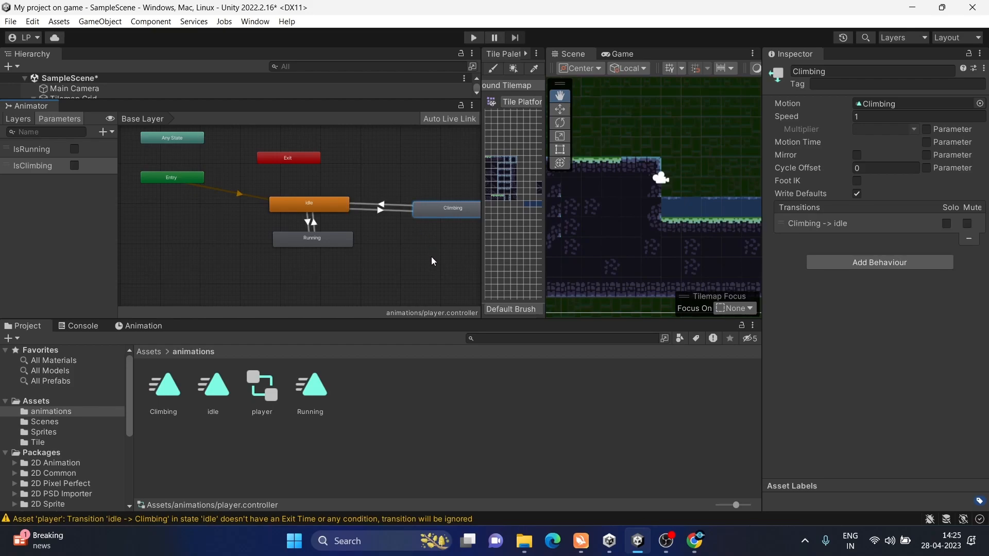
Change the idle -> Climbing transition's condition to require IsRunning to be true.
click(378, 208)
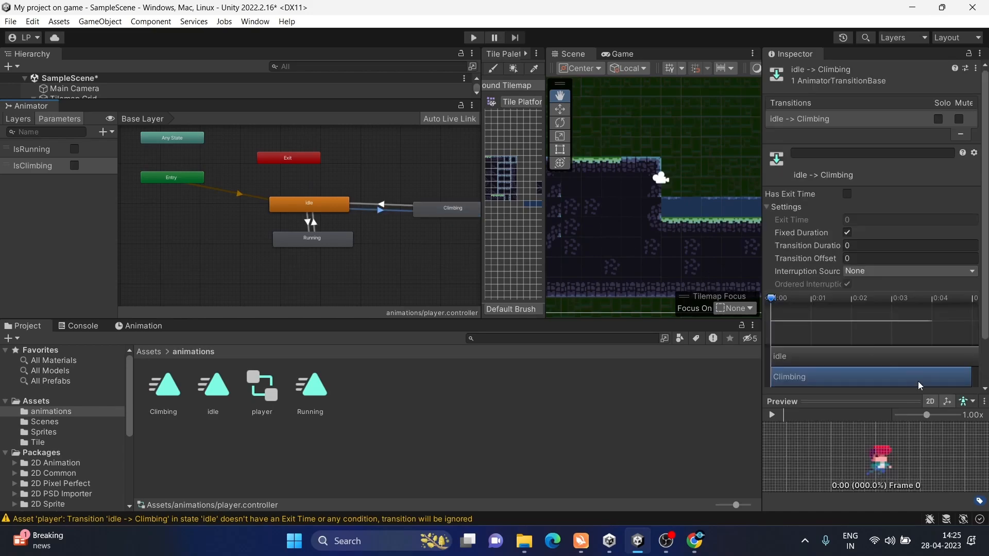
scroll(927, 378, down, 2)
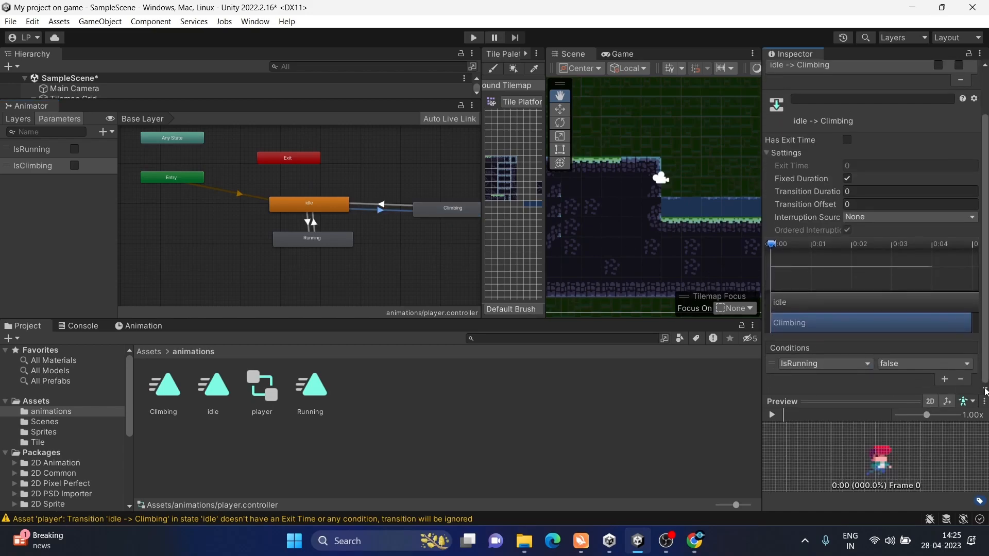
click(906, 363)
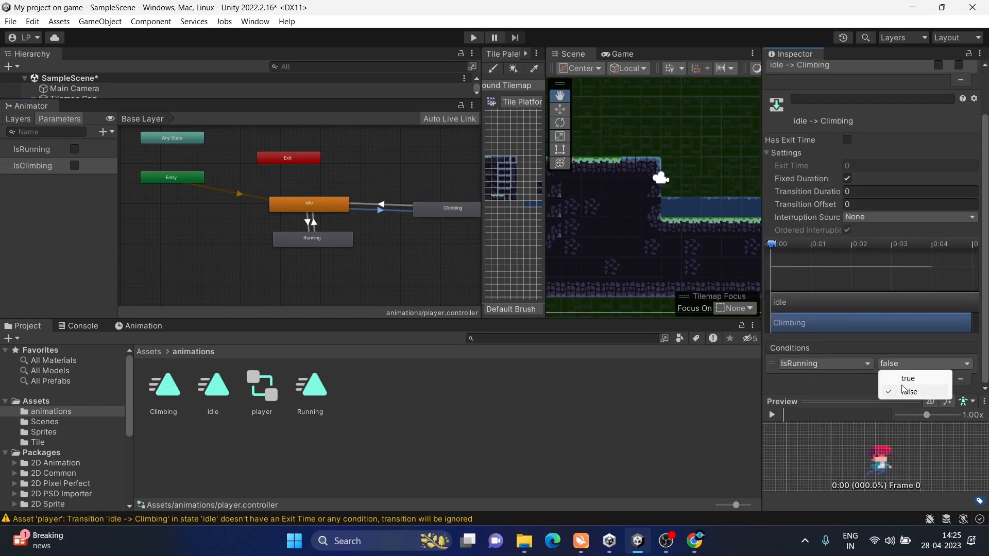
click(907, 378)
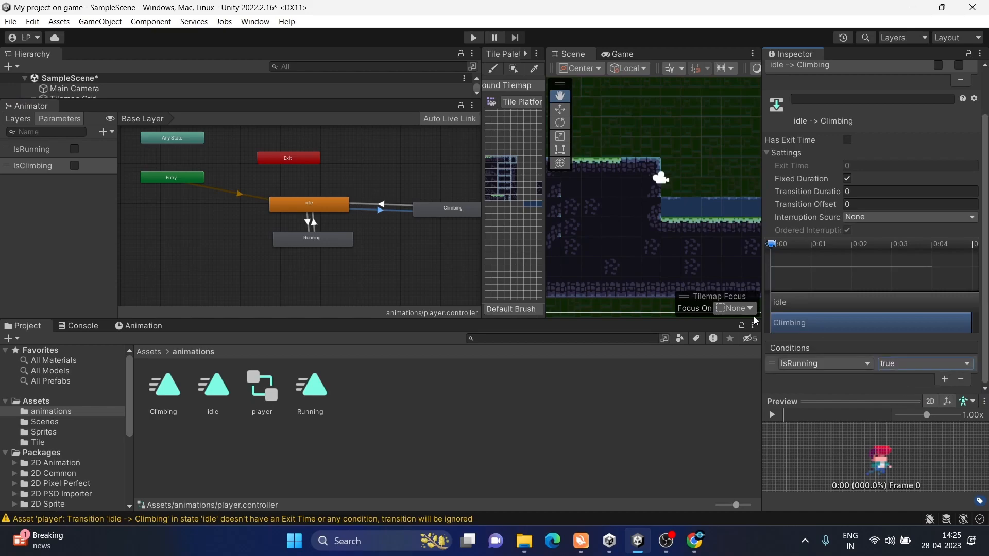
Add a condition to the Climbing -> idle transition requiring IsRunning to be false.
click(383, 207)
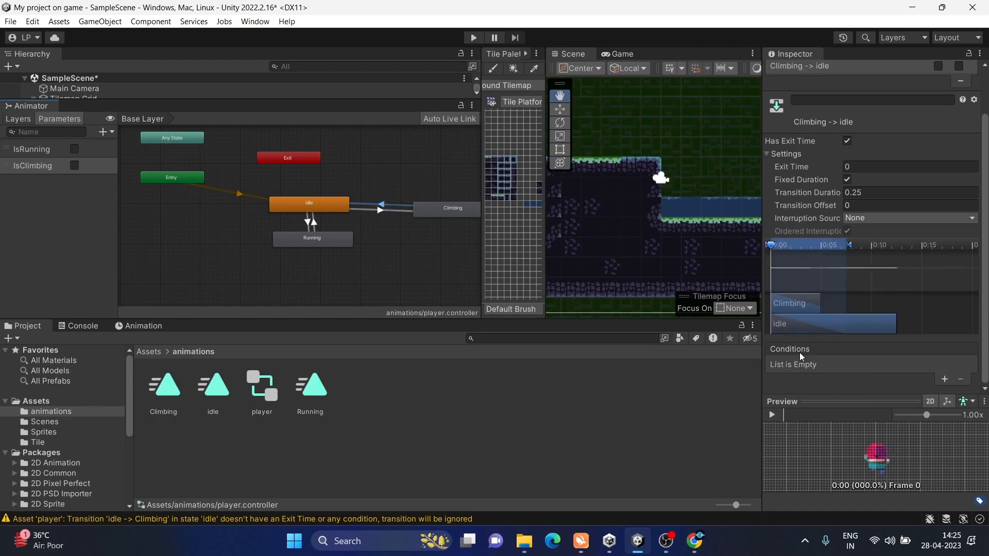
click(944, 380)
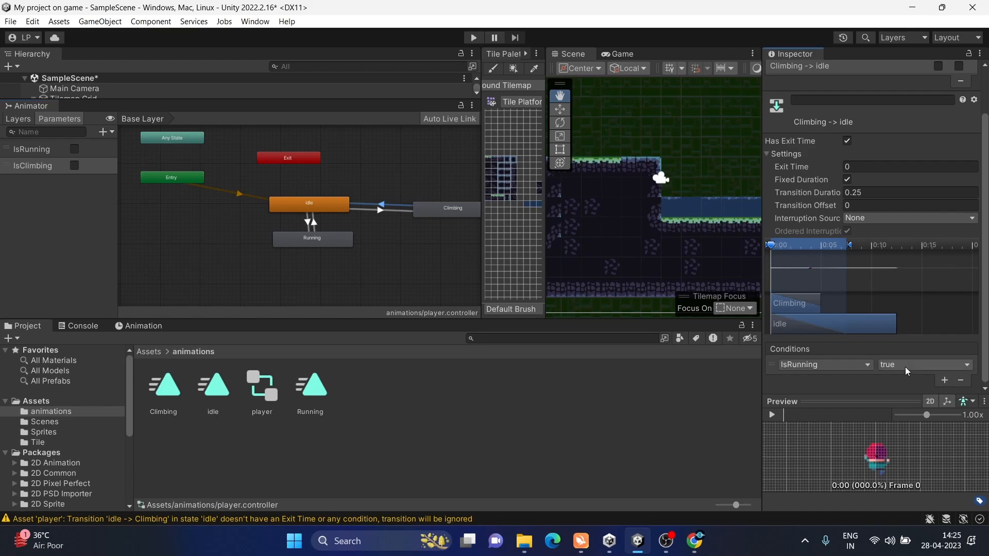
click(904, 363)
click(909, 393)
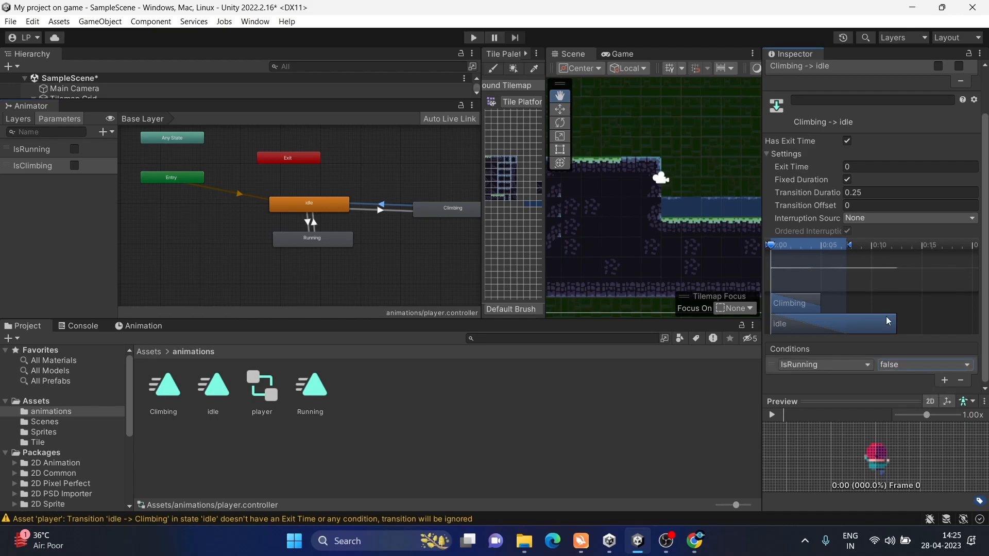
Set the Climbing -> idle transition's Transition Duration to 0 and disable Has Exit Time.
click(820, 192)
text(0)
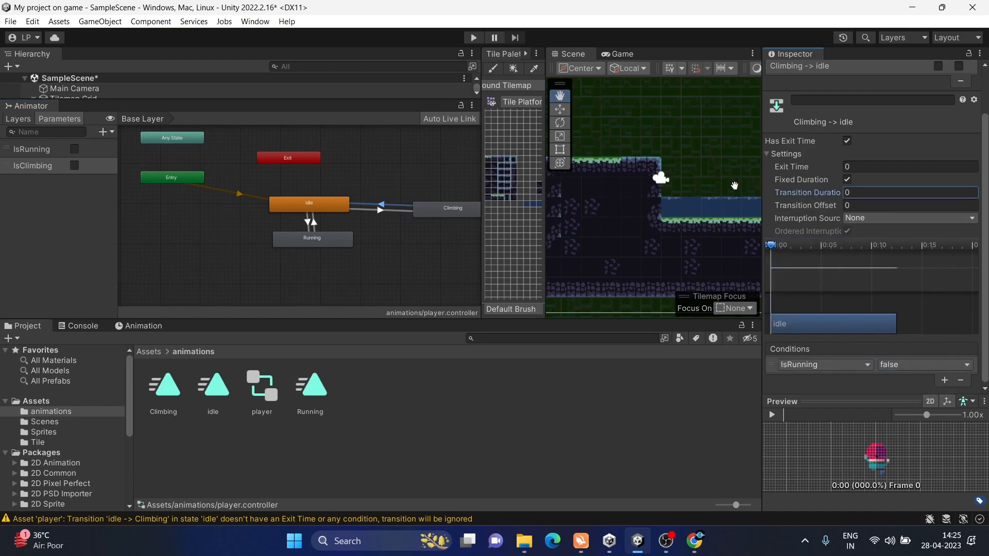
click(846, 140)
drag(986, 175, 987, 130)
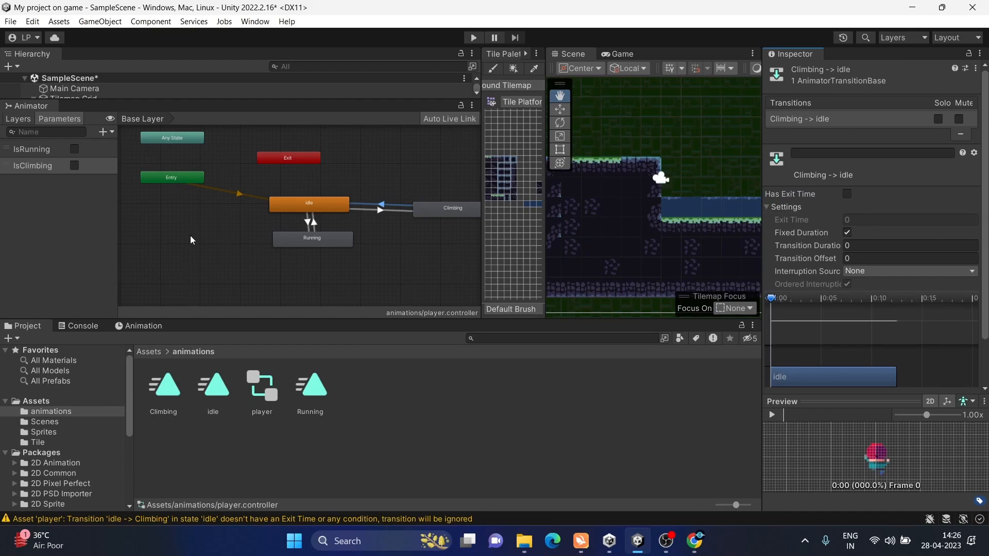
Dock the Animator window beside the Animation window and open the Climbing state's Speed value for editing.
drag(31, 105, 206, 325)
click(468, 428)
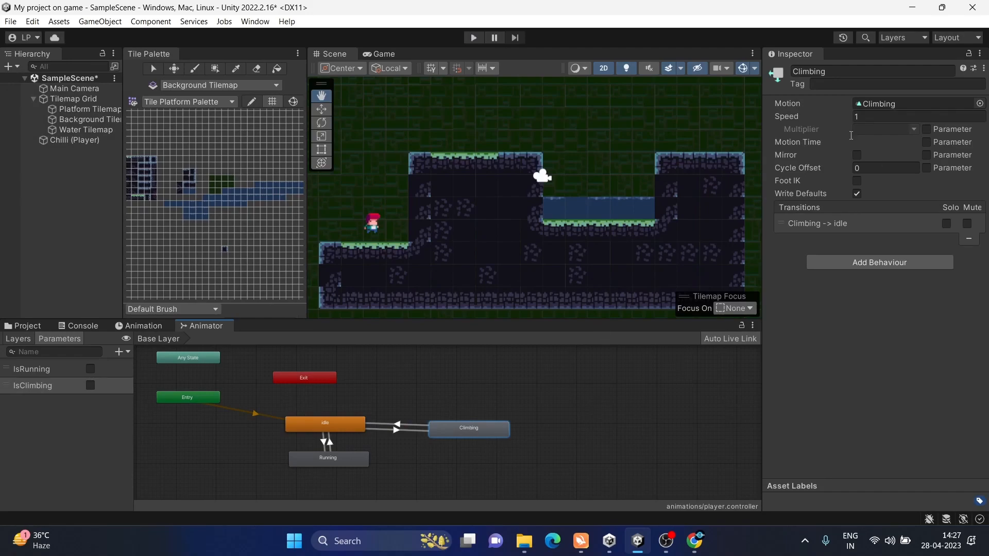
double_click(483, 425)
click(857, 115)
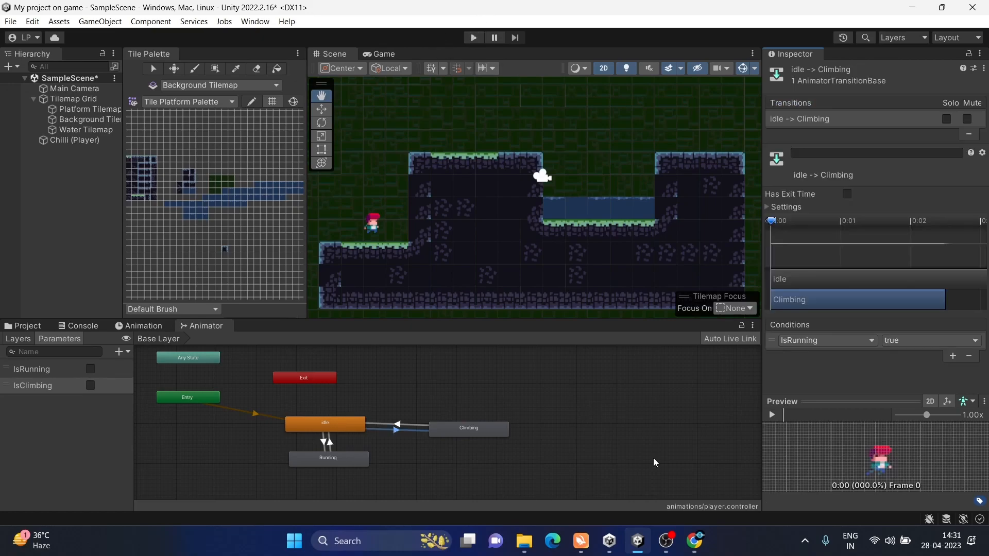
Switch the idle -> Climbing transition's condition parameter from IsRunning to IsClimbing.
click(488, 431)
click(412, 430)
click(826, 340)
click(809, 392)
Switch the Climbing -> idle transition's condition parameter from IsRunning to IsClimbing.
click(401, 425)
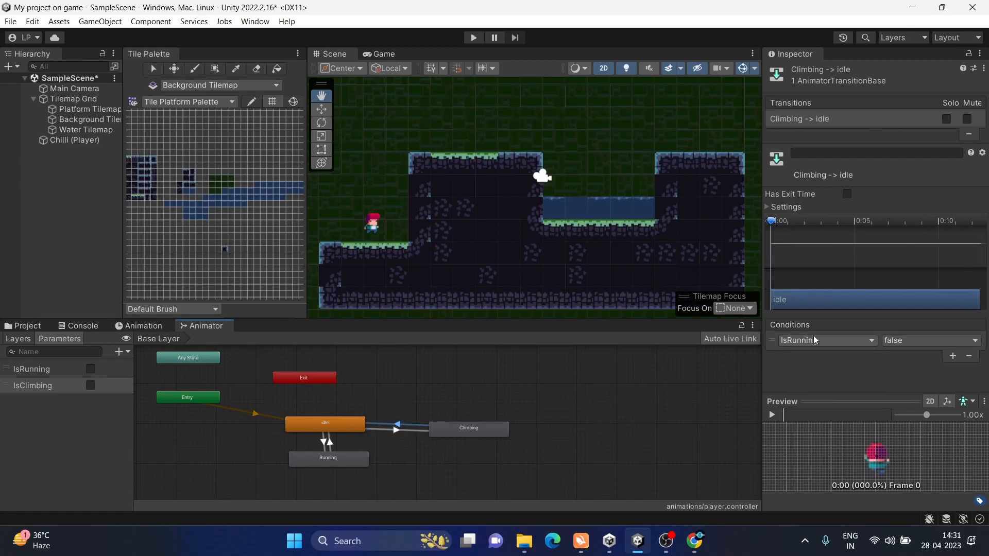
click(848, 341)
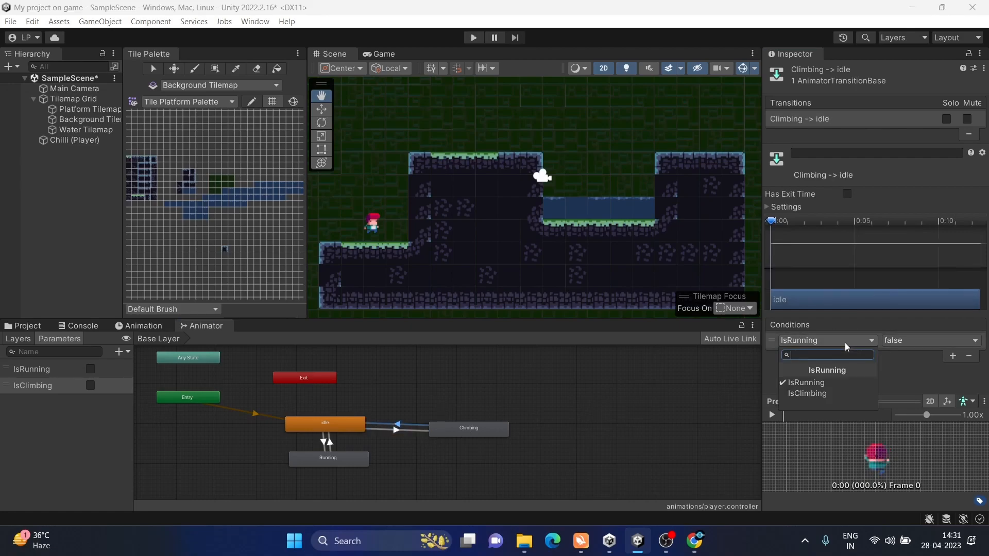
click(819, 394)
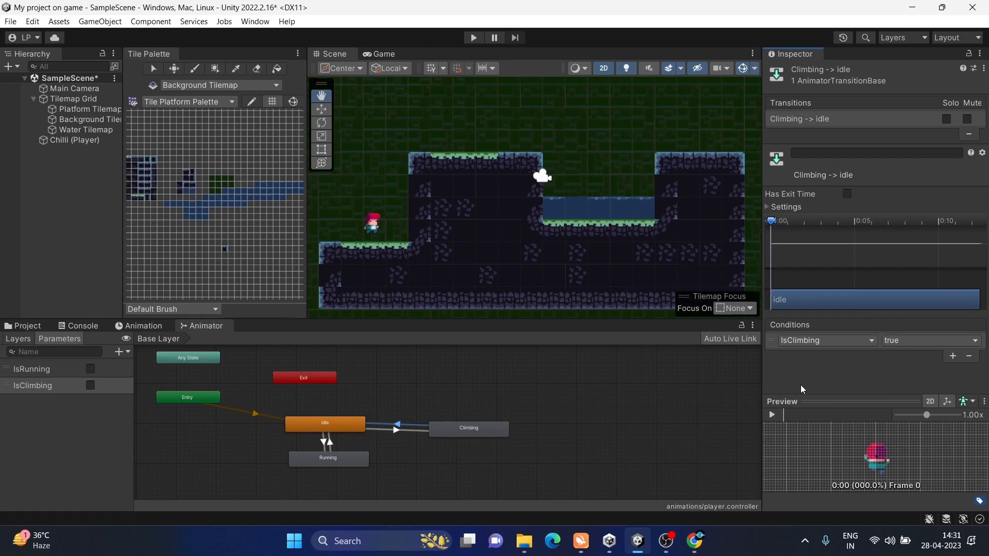
Run the game and toggle the IsRunning and IsClimbing parameters on and off to test the state transitions.
click(474, 37)
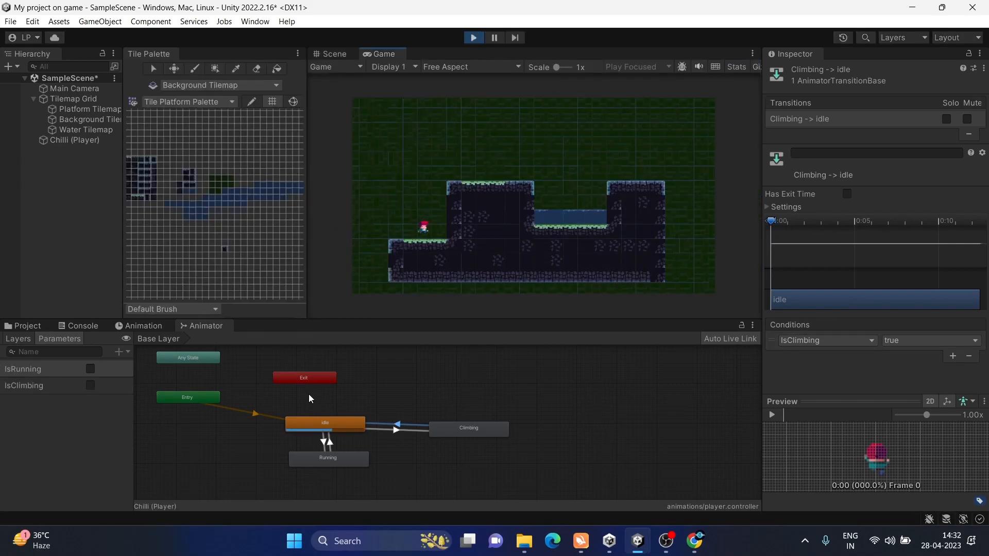
click(91, 369)
click(91, 385)
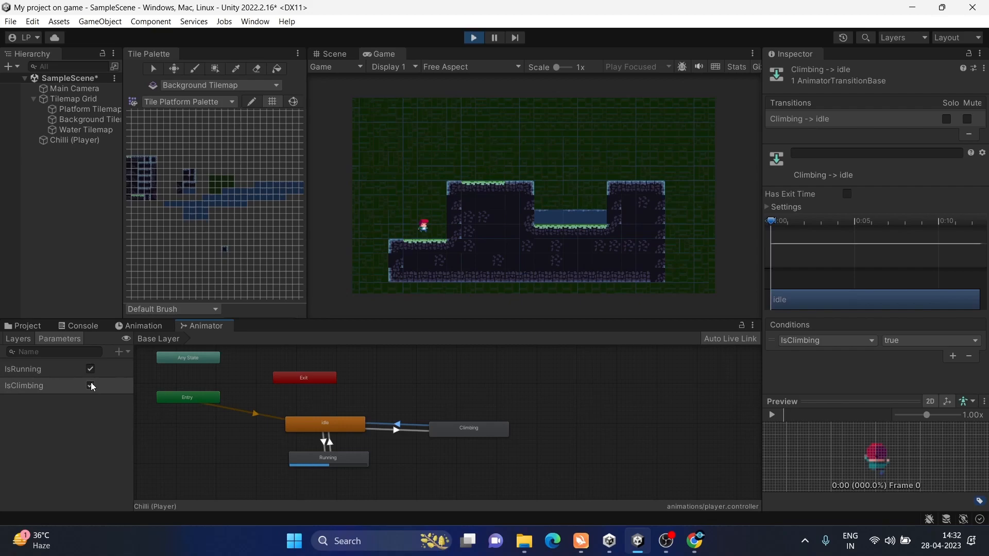
click(90, 369)
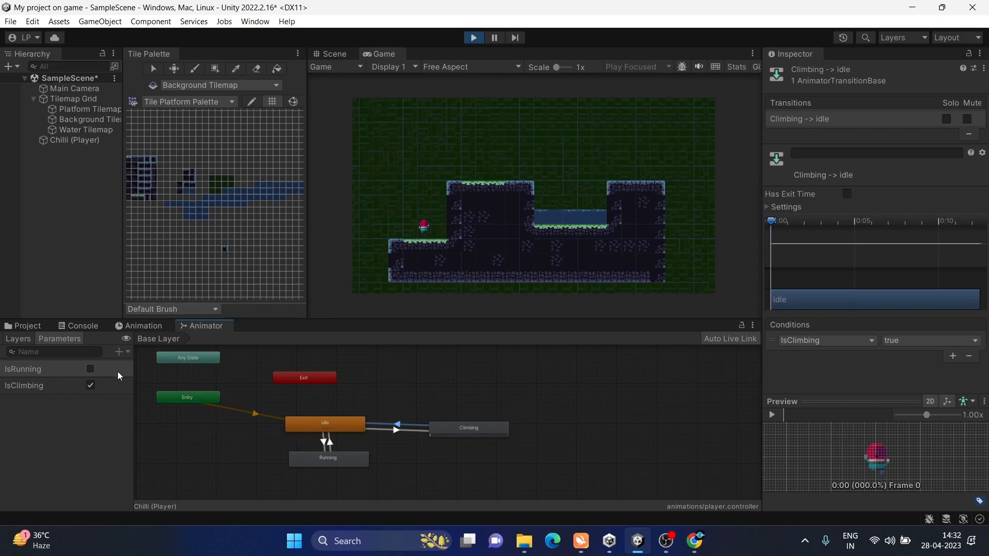
click(91, 385)
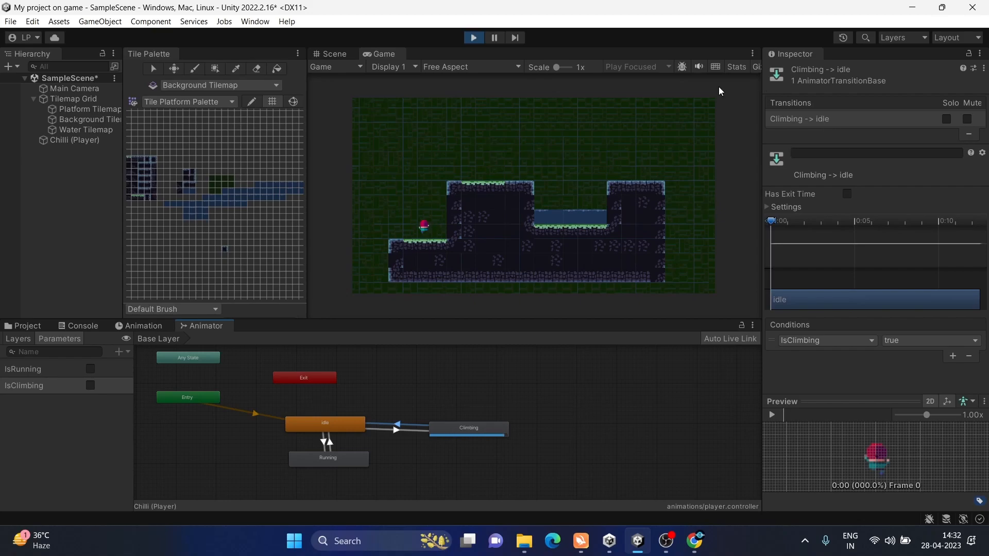
Set the Climbing state's Speed to 0.5.
click(459, 432)
click(875, 117)
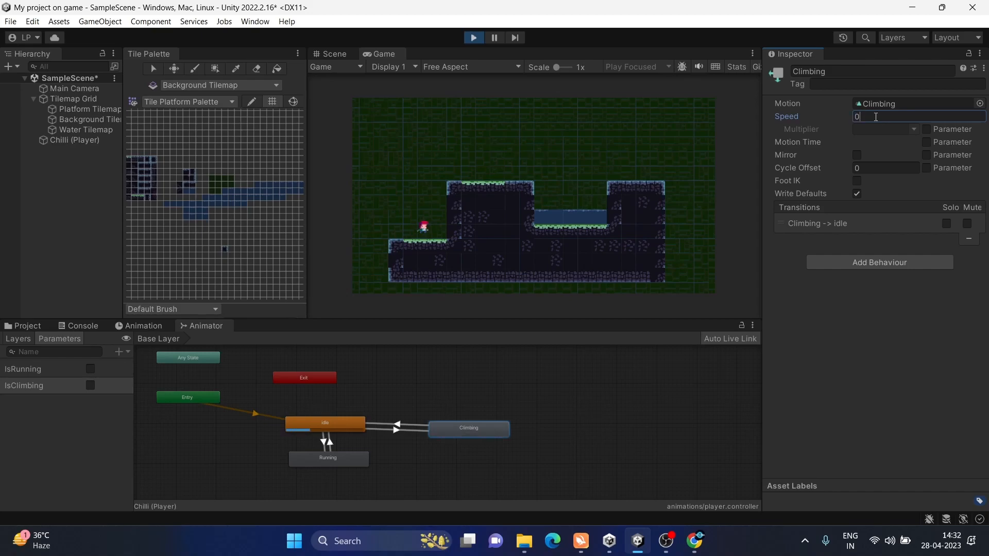
text(0.5)
click(460, 432)
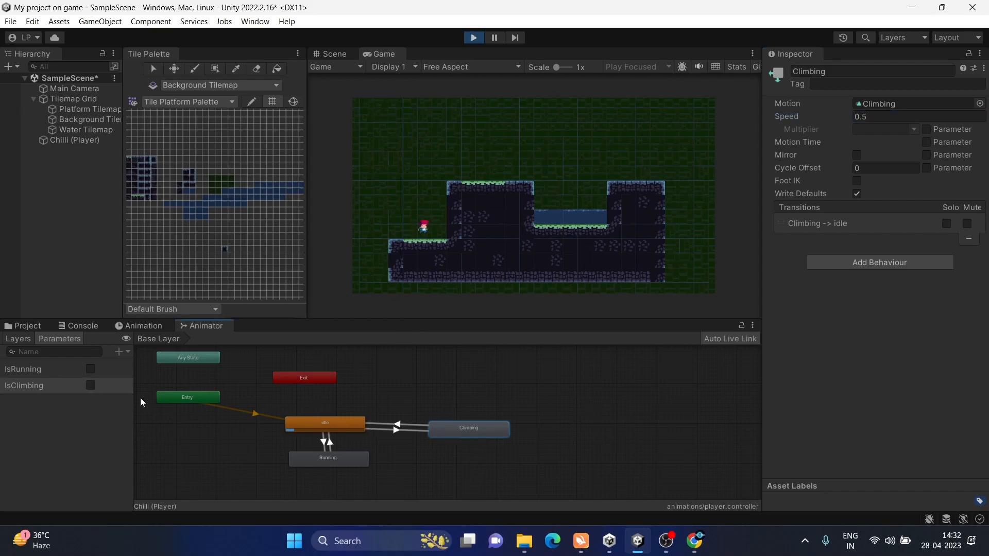
Retest the running game by enabling IsClimbing and IsRunning and disabling both again, checking the slowed climbing animation.
click(99, 386)
click(91, 385)
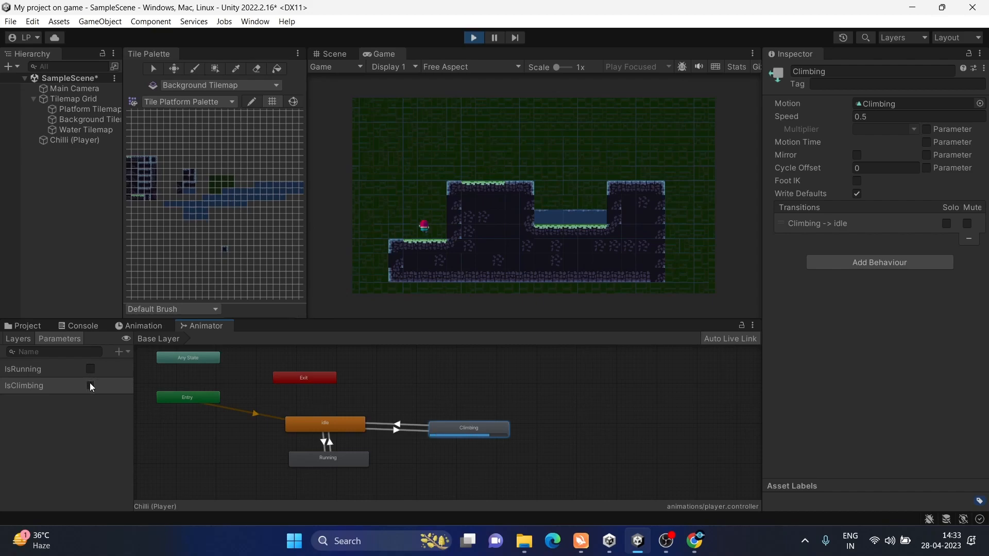
click(90, 368)
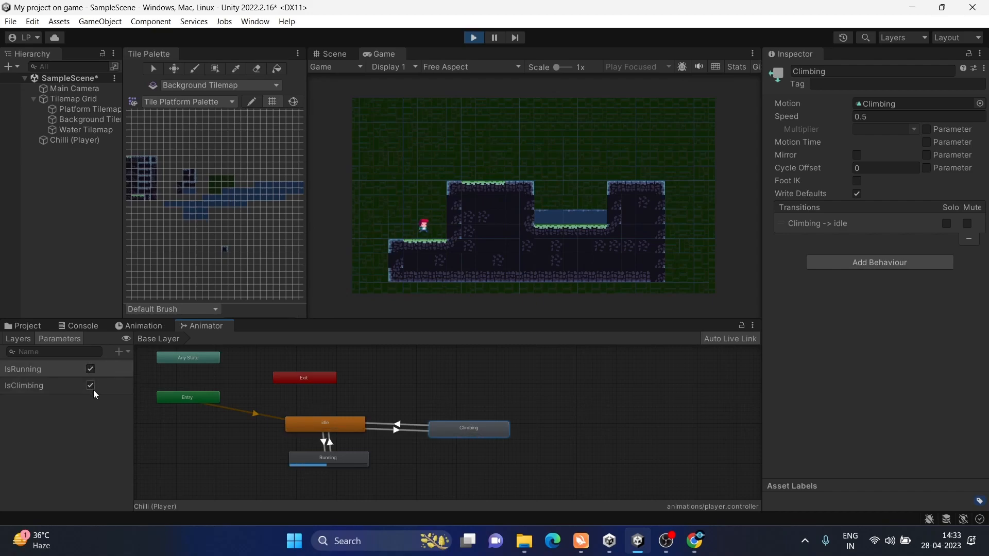
click(91, 386)
click(90, 370)
click(89, 369)
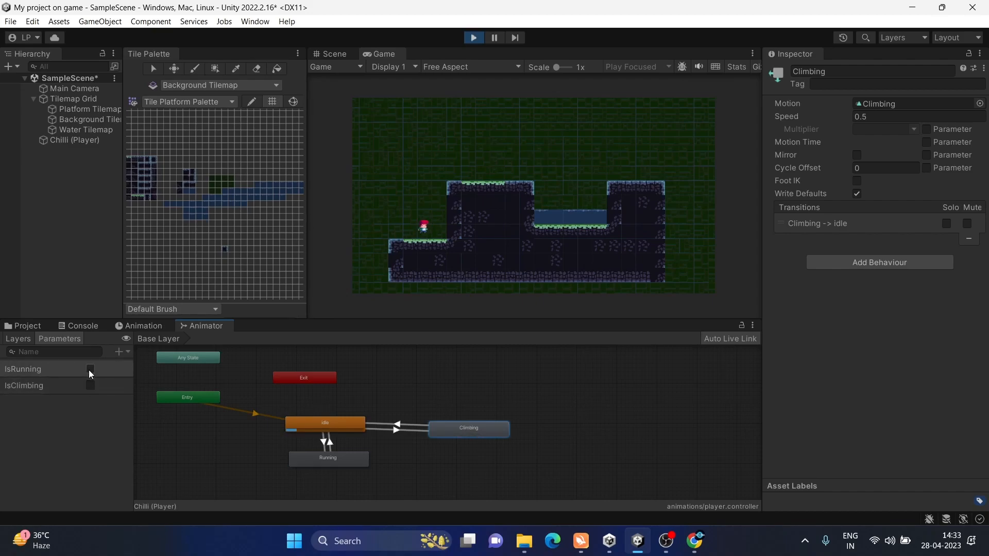